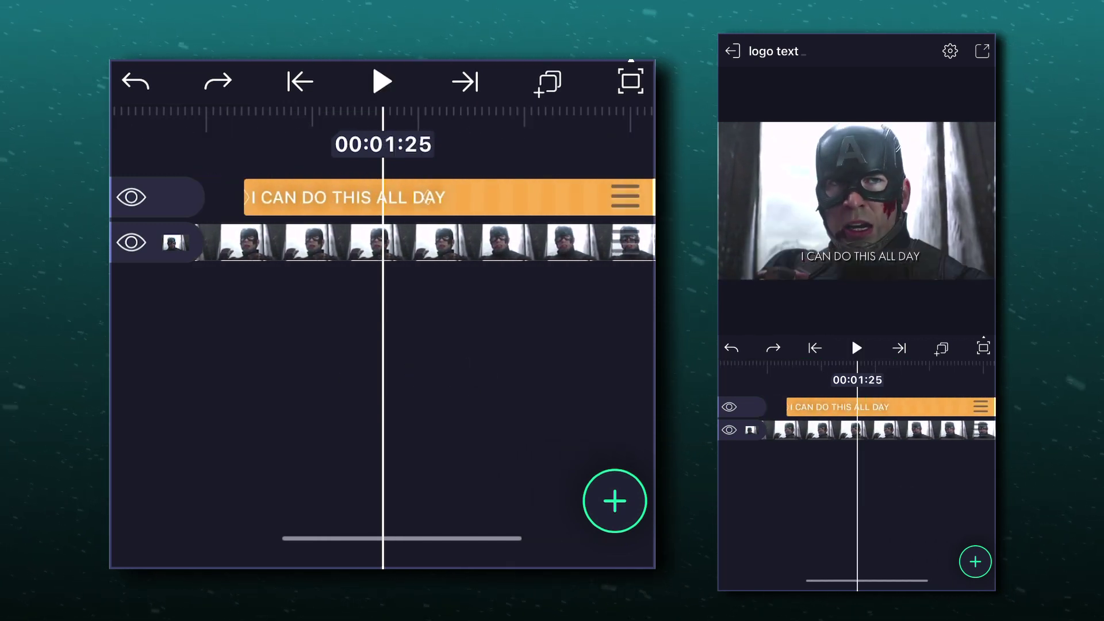
- Add the Captain America shield image from Media as a new layer
left_click_drag(318, 393, 491, 393)
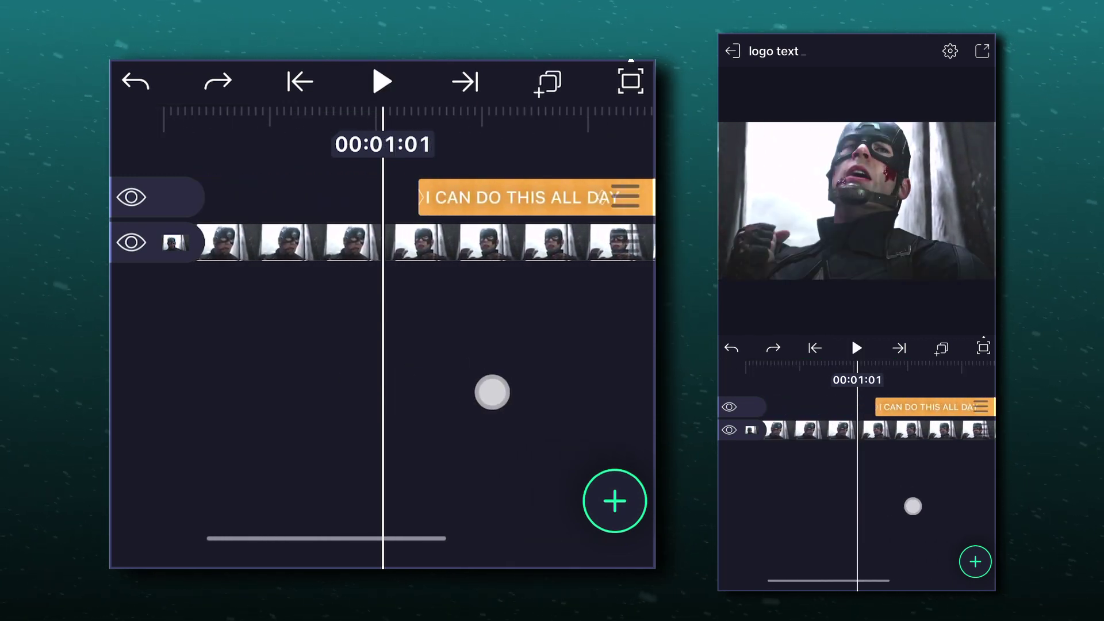
left_click(614, 500)
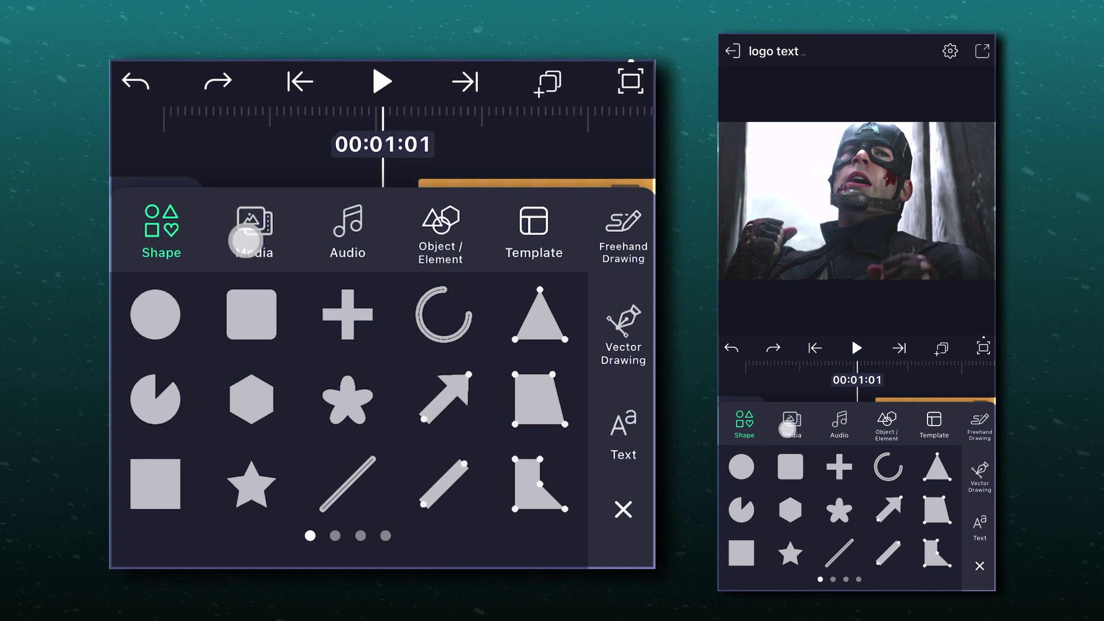
left_click(248, 240)
left_click(173, 478)
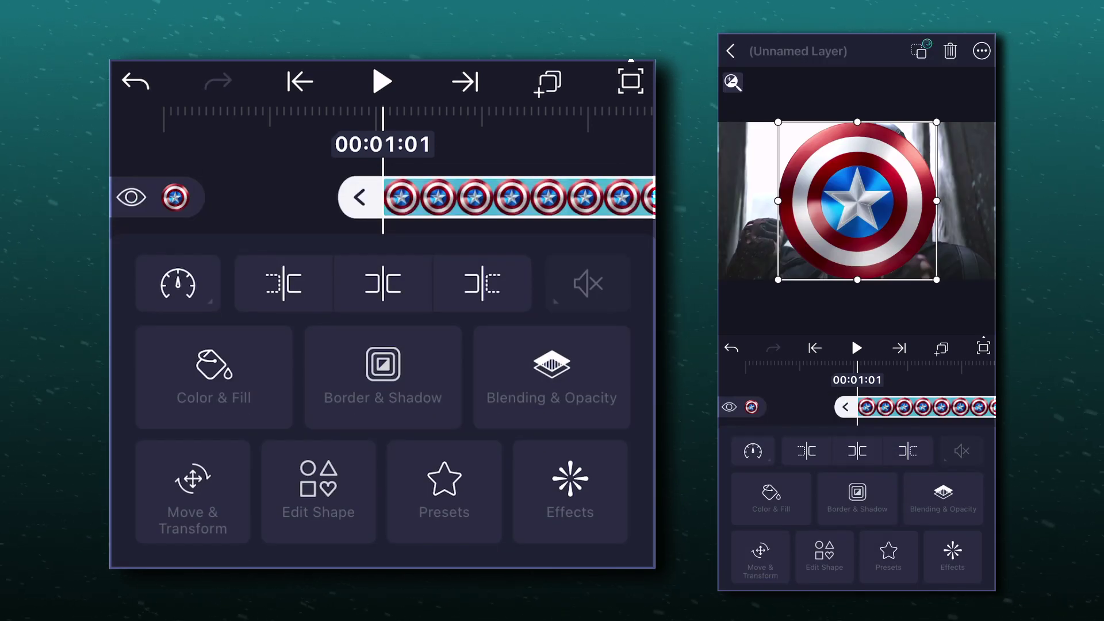
left_click(557, 147)
left_click_drag(369, 377, 365, 377)
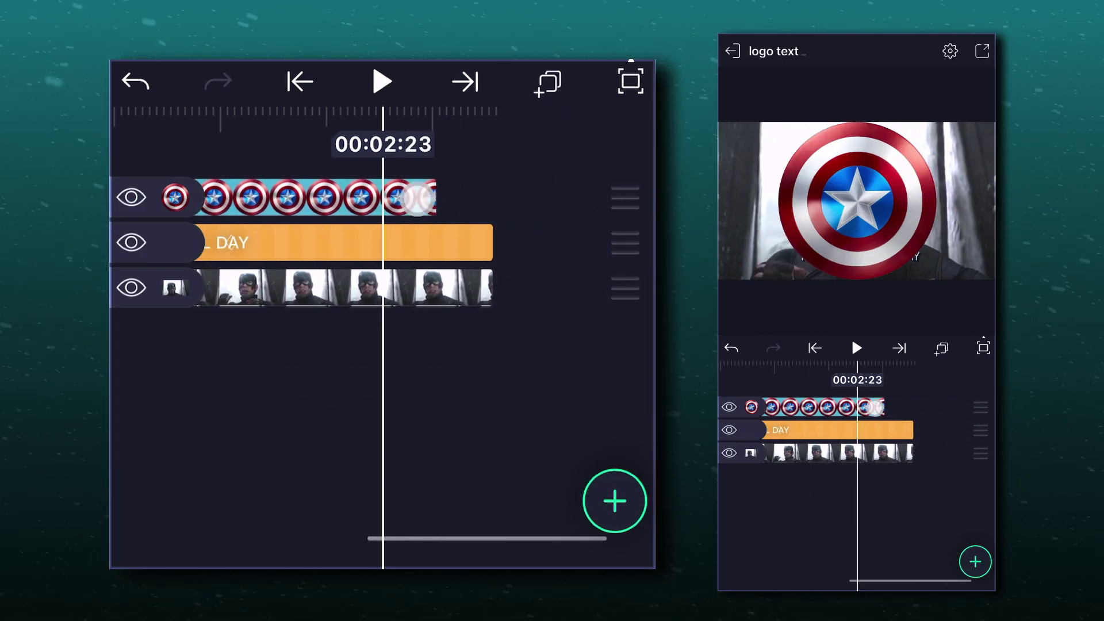
- Extend the shield layer so it runs to the end of the caption and footage
left_click(319, 196)
left_click_drag(525, 160, 414, 160)
left_click(308, 284)
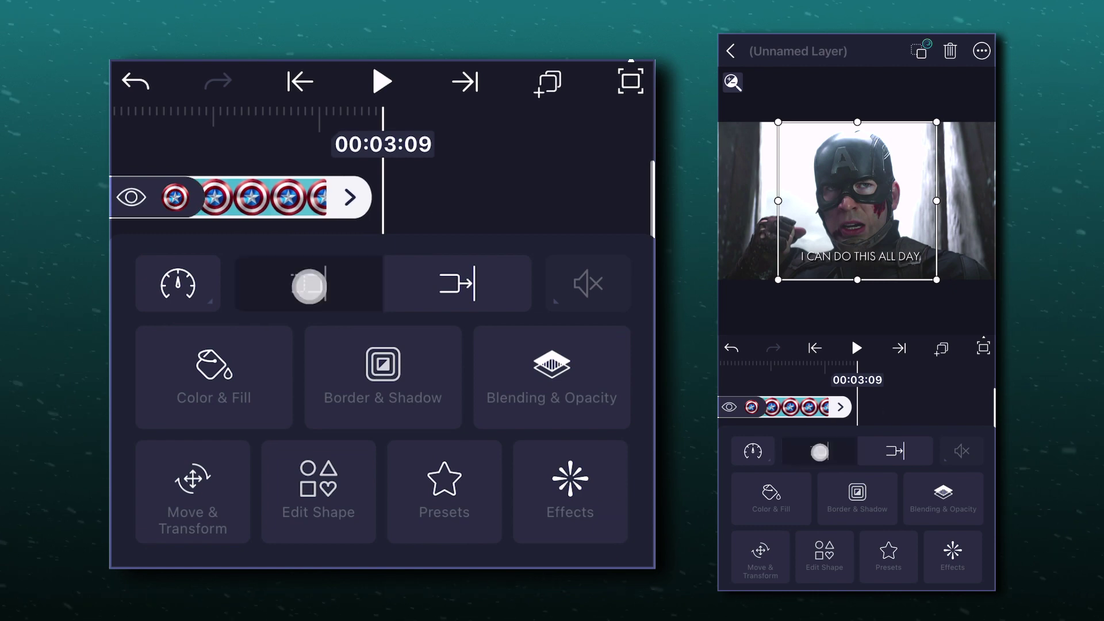
left_click(543, 146)
mouse_move(461, 383)
left_mouse_down()
mouse_move(360, 384)
mouse_move(477, 376)
left_mouse_up()
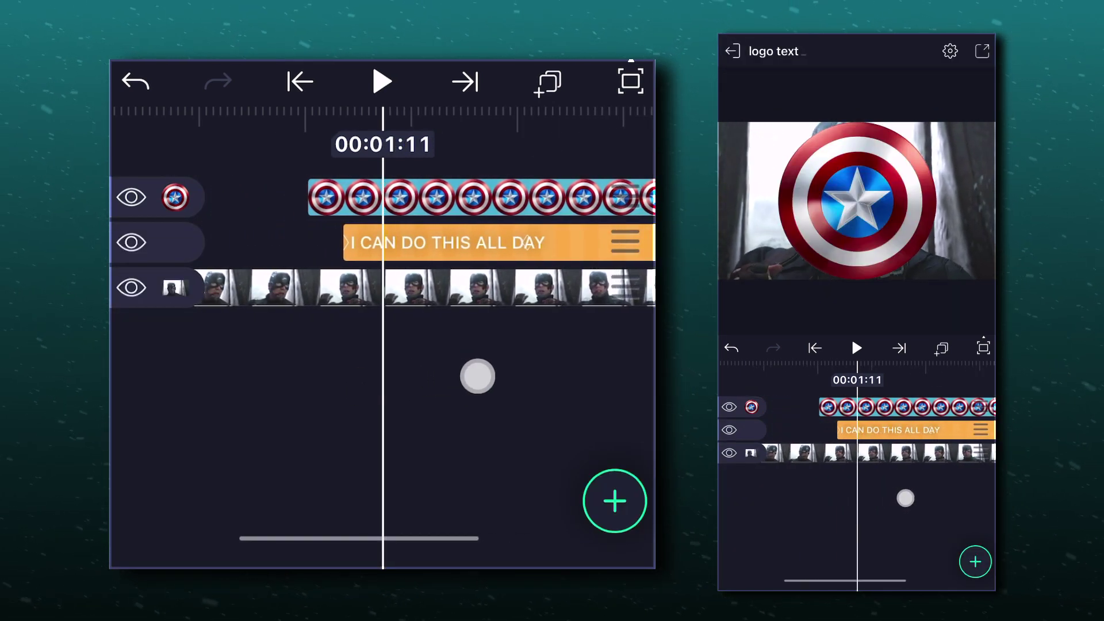
left_click(479, 187)
- Scale the shield down to about 178 wide and place it just before the caption
left_click(192, 492)
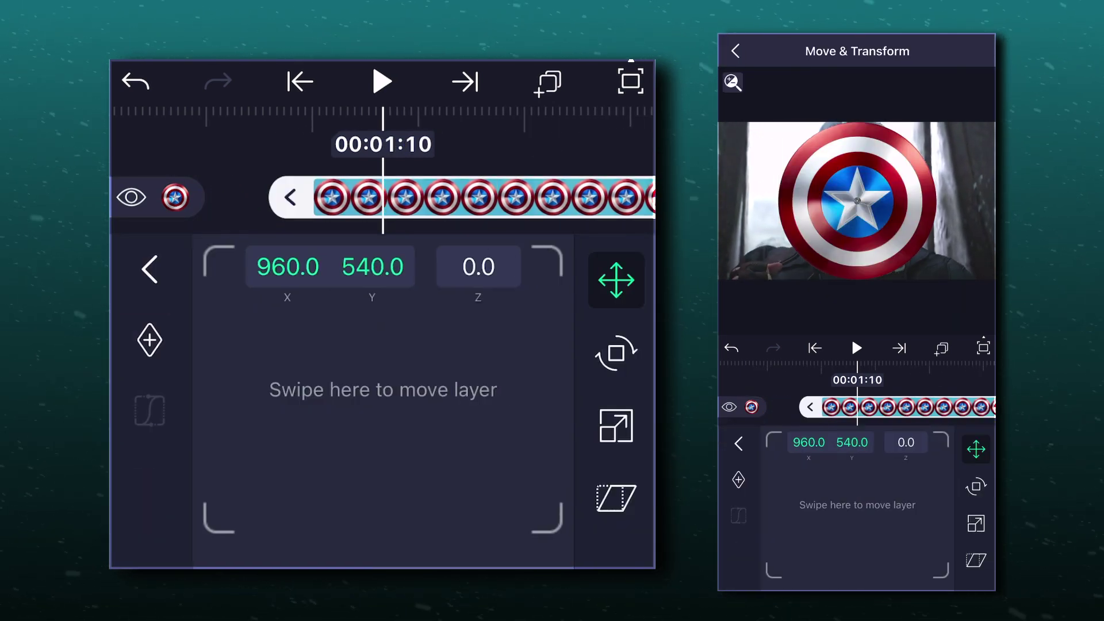
left_click(616, 425)
left_click_drag(380, 414, 535, 414)
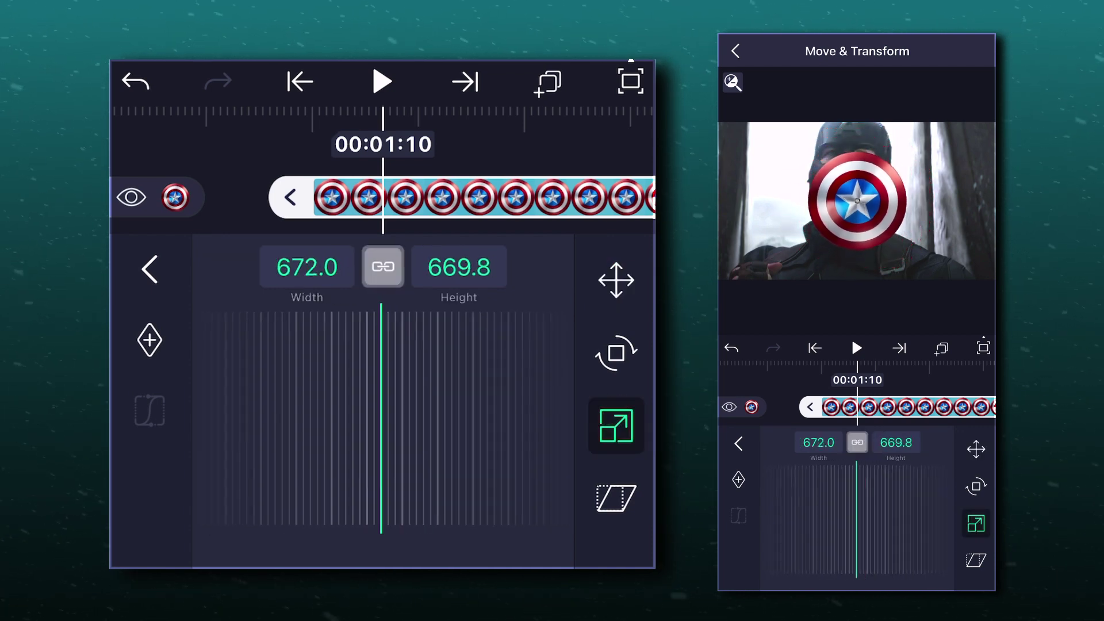
left_click(456, 424)
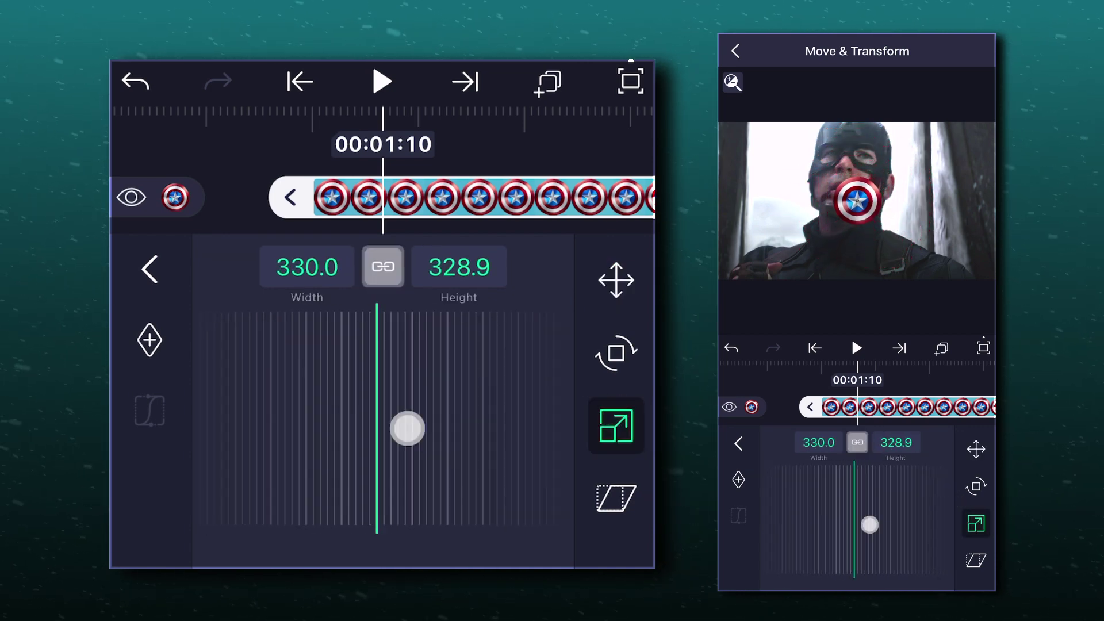
left_click_drag(407, 429, 509, 412)
left_click(433, 418)
left_click_drag(517, 170, 433, 170)
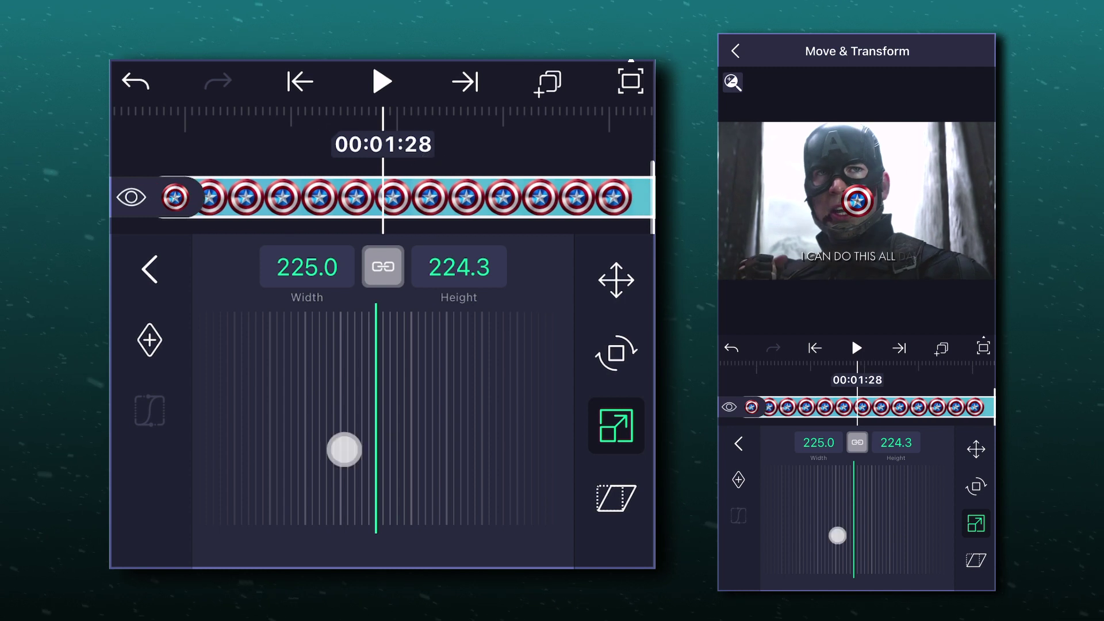
mouse_move(343, 449)
left_mouse_down()
mouse_move(384, 433)
mouse_move(350, 446)
left_mouse_up()
left_click(616, 276)
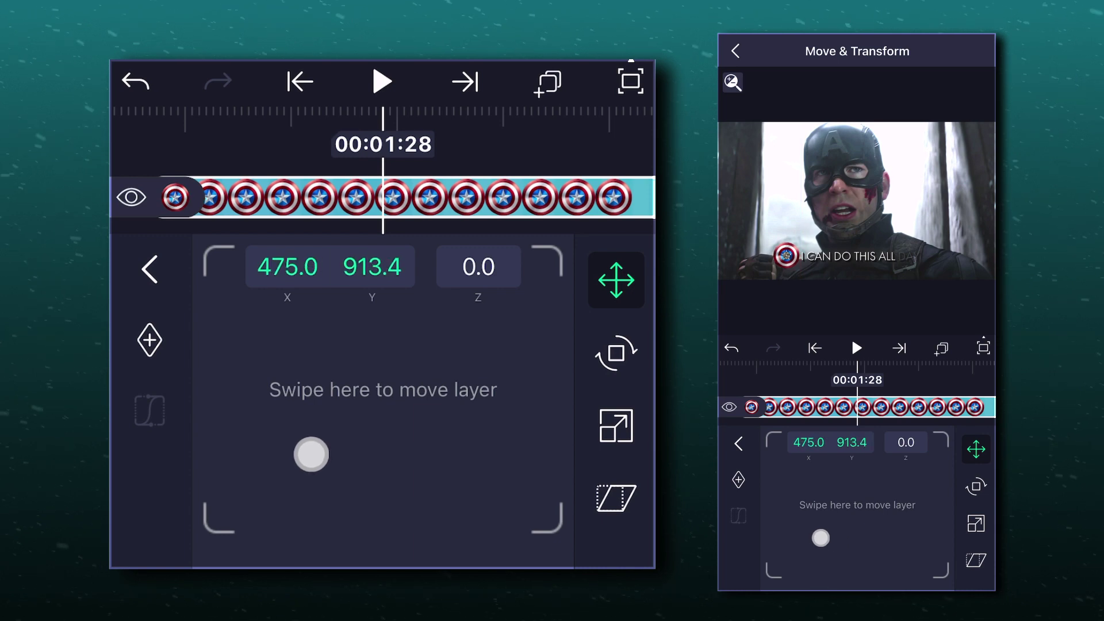
left_click(560, 154)
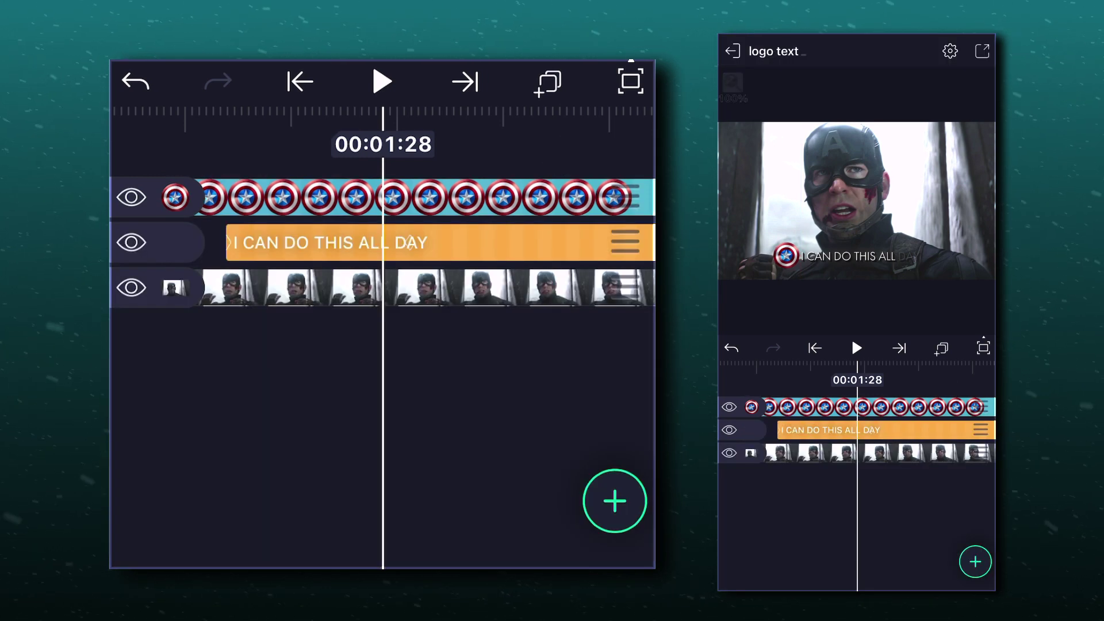
left_click_drag(481, 374, 442, 385)
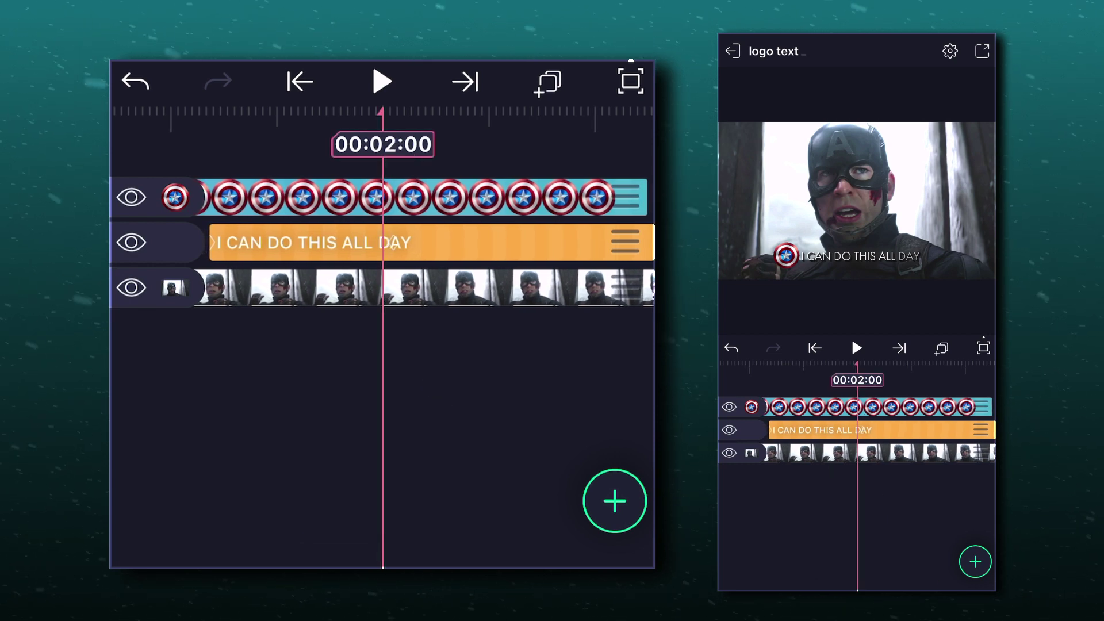
left_click_drag(474, 374, 266, 402)
left_click_drag(362, 393, 500, 398)
left_click(434, 383)
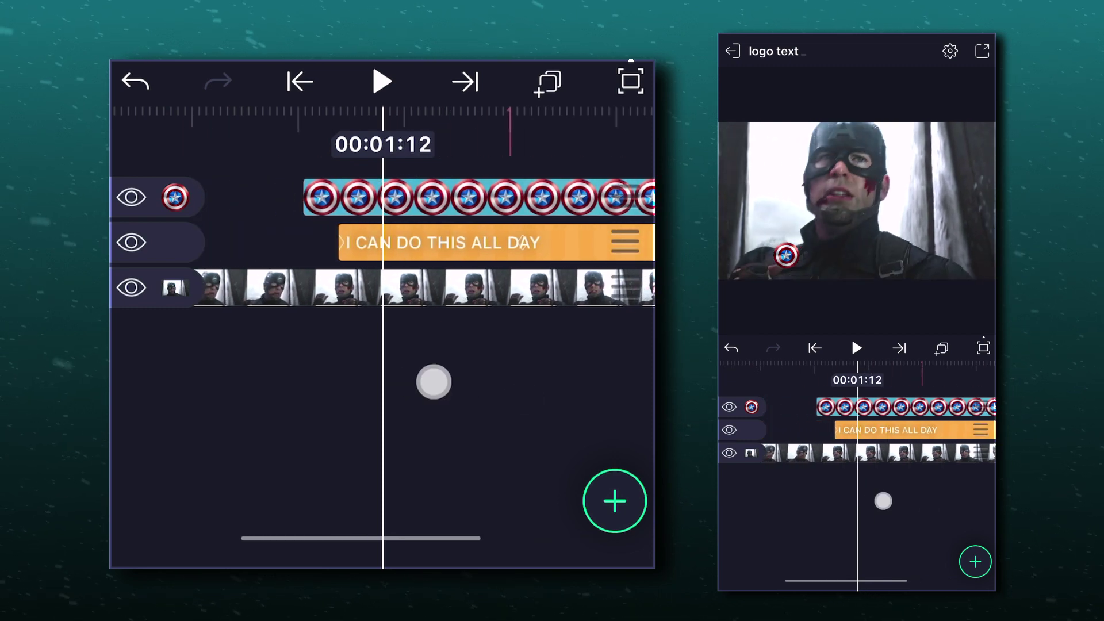
mouse_move(434, 382)
left_mouse_down()
mouse_move(342, 396)
mouse_move(406, 375)
left_mouse_up()
- Keyframe the shield's scale from zero at 00:01:23 to about 154 wide at 00:02:01
left_click(457, 198)
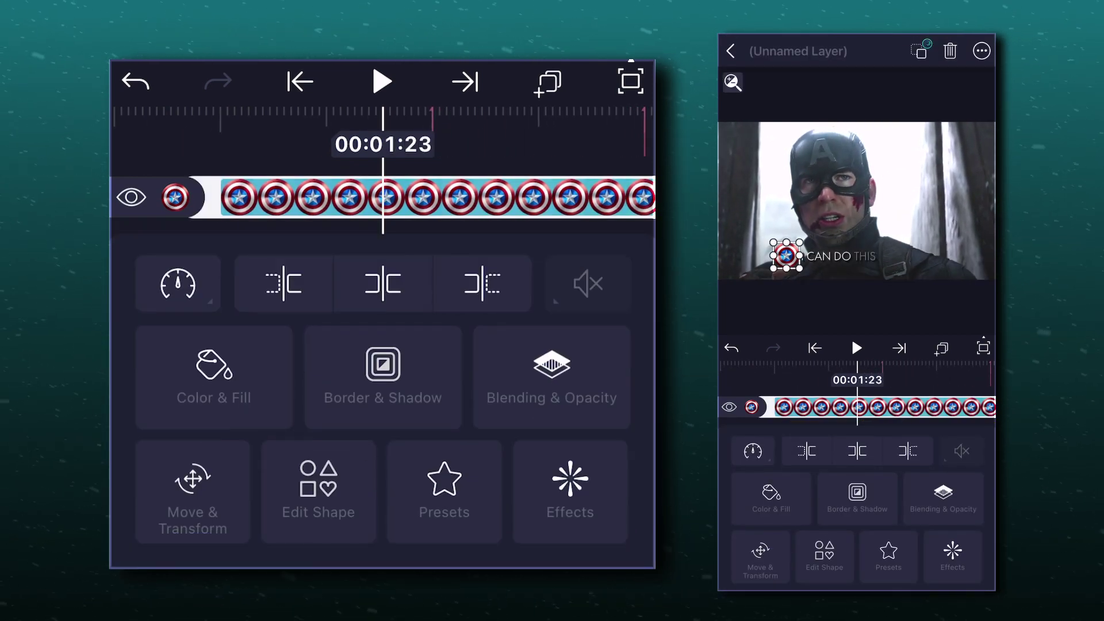
left_click(192, 487)
left_click(613, 426)
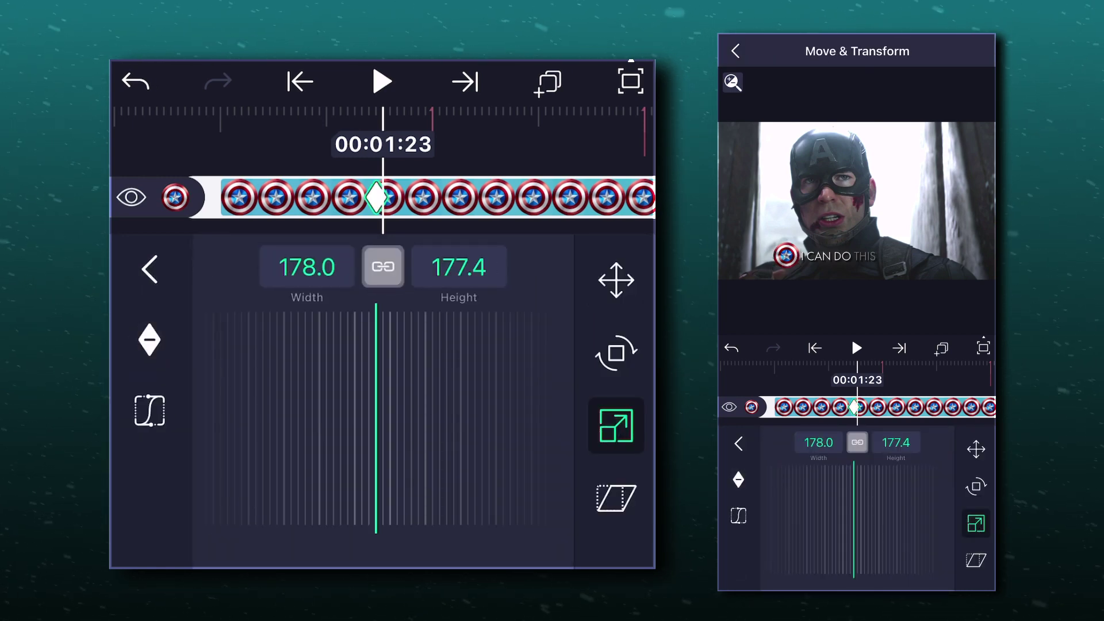
mouse_move(433, 420)
left_mouse_down()
mouse_move(405, 420)
mouse_move(567, 371)
left_mouse_up()
left_click_drag(518, 168, 476, 174)
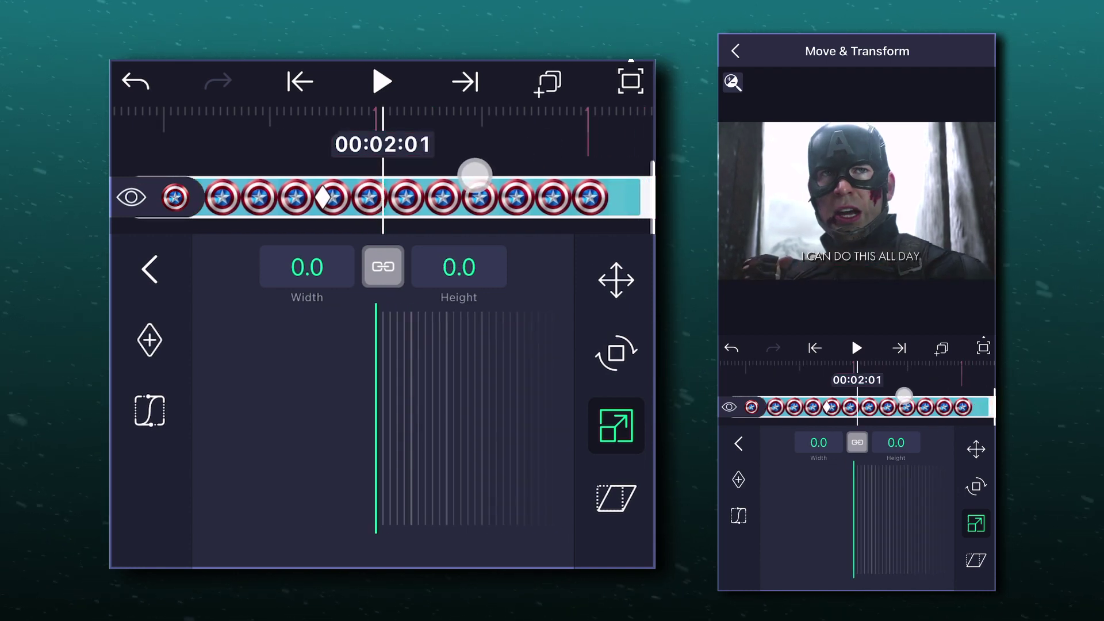
mouse_move(297, 431)
left_mouse_down()
mouse_move(325, 449)
mouse_move(370, 441)
mouse_move(361, 453)
left_mouse_up()
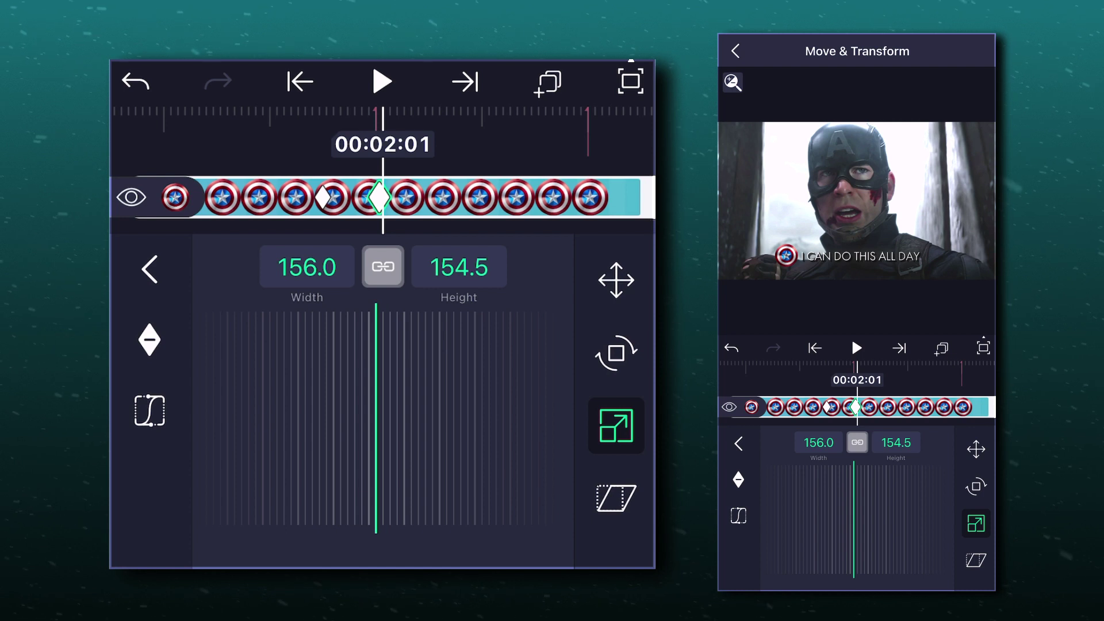
- Give the shield's growth a custom ease-out curve using the bezier handles
left_click_drag(488, 156, 528, 167)
left_click(150, 411)
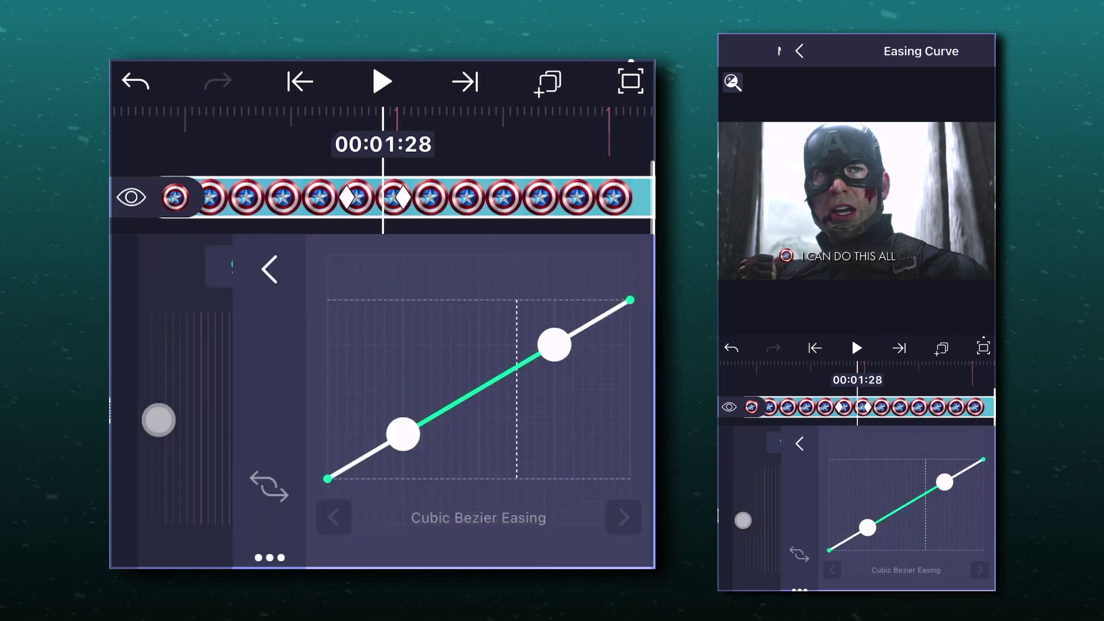
mouse_move(401, 434)
left_mouse_down()
mouse_move(325, 440)
mouse_move(387, 463)
mouse_move(208, 415)
left_mouse_up()
left_click_drag(401, 324, 274, 277)
left_click_drag(189, 380, 189, 355)
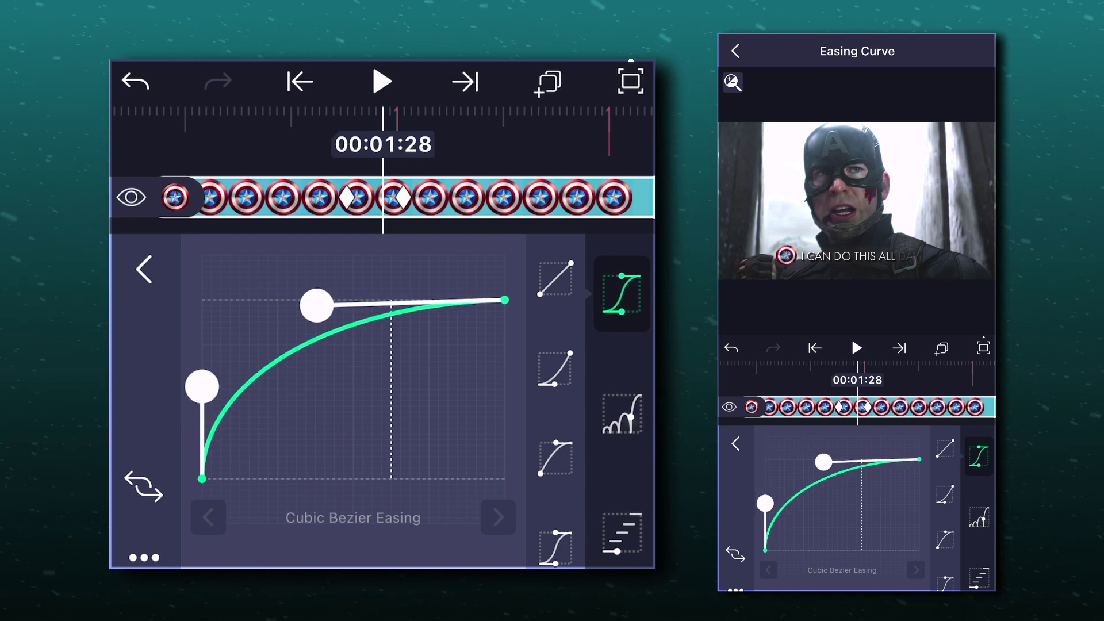
left_click(143, 269)
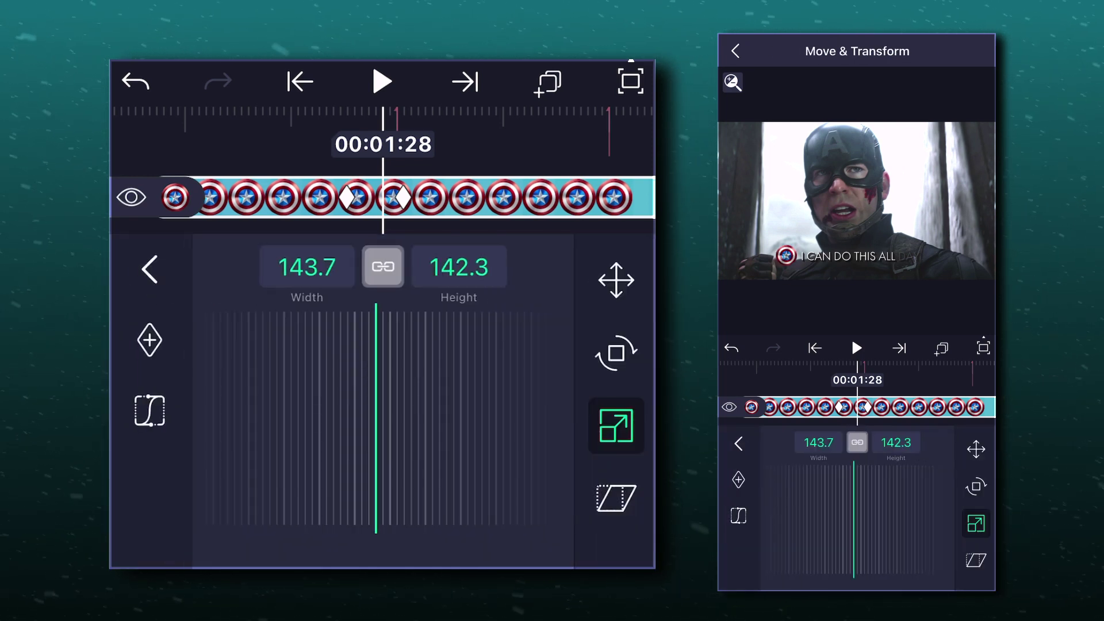
- Shape the shield's slide across the caption into an S-shaped ease-in-out curve
left_click(617, 280)
left_click_drag(522, 159, 322, 254)
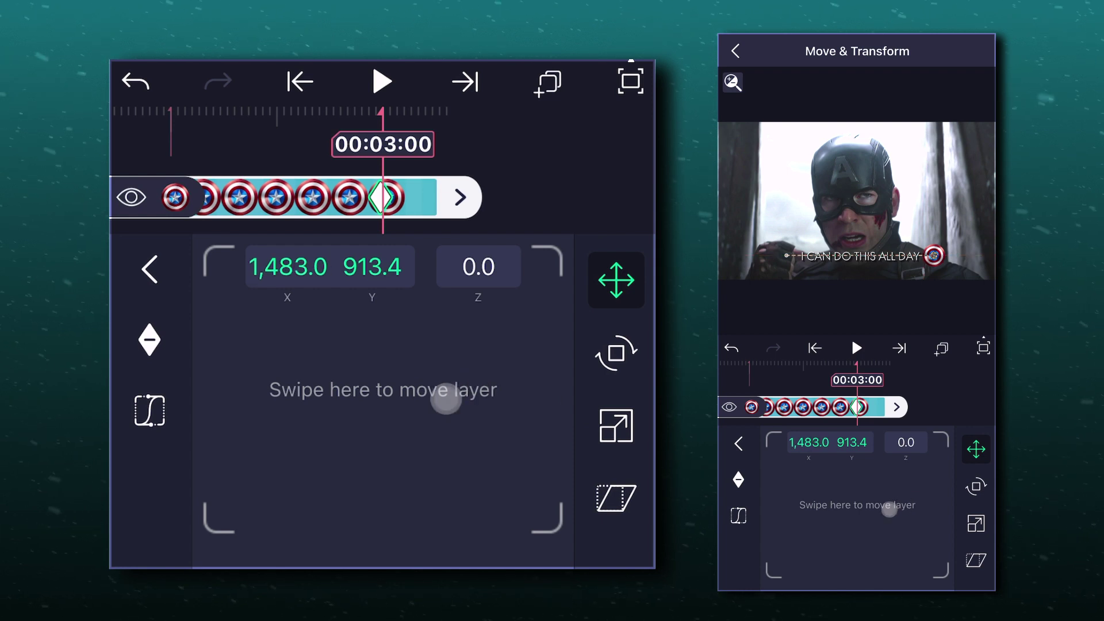
left_click_drag(513, 159, 575, 158)
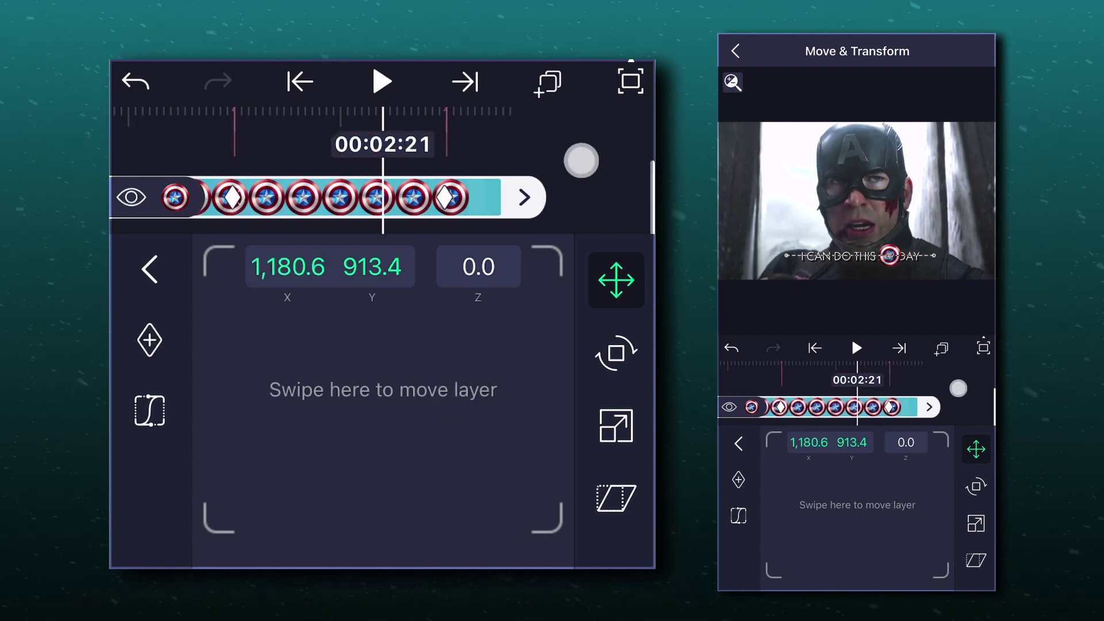
left_click(149, 411)
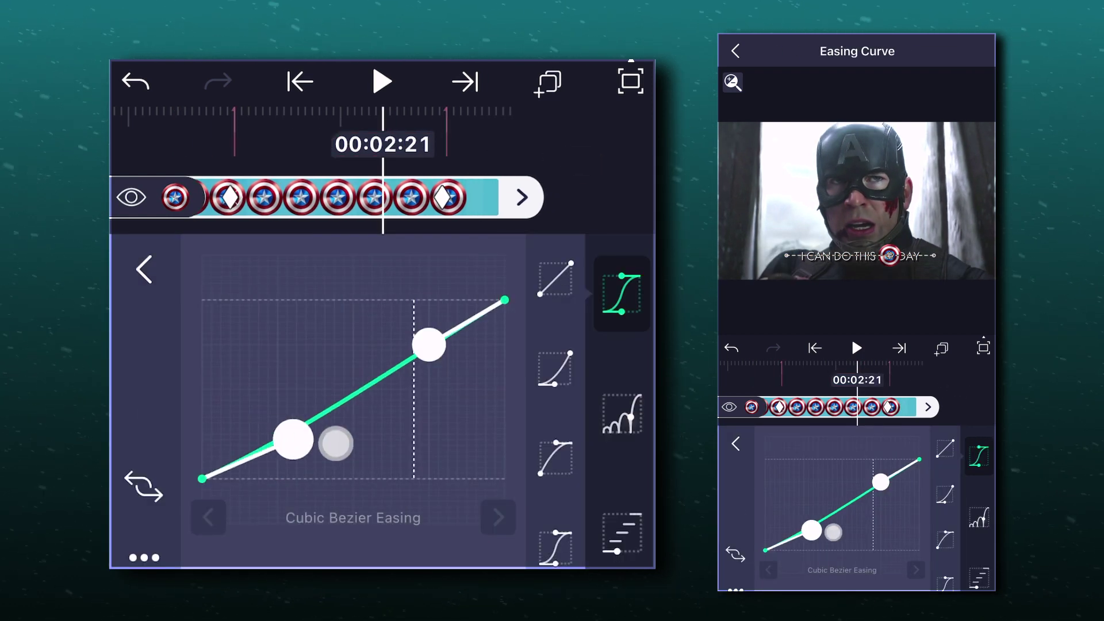
left_click_drag(337, 443, 421, 480)
left_click_drag(429, 345, 291, 274)
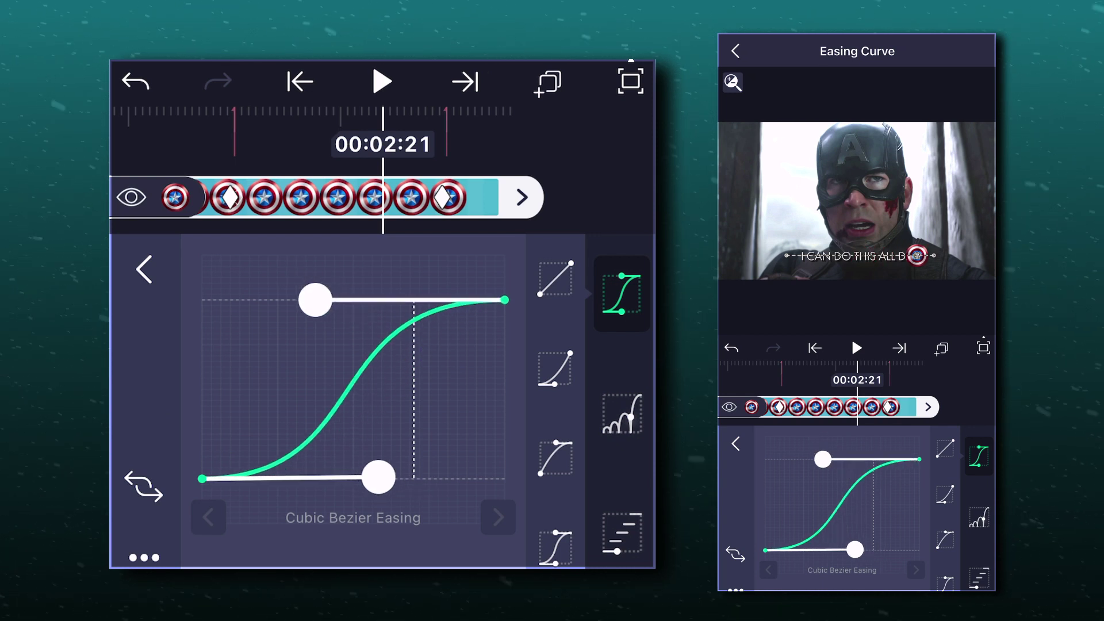
- Copy the S-shaped easing curve and dismiss the curve dialog
left_click(144, 557)
left_click(266, 303)
left_click(900, 326)
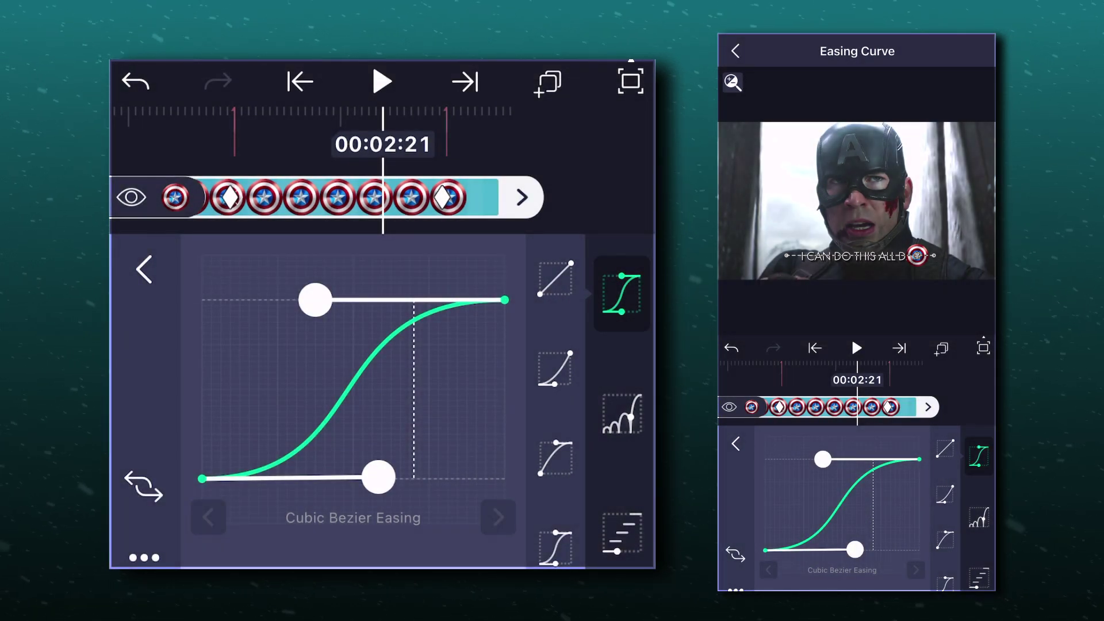
mouse_move(380, 198)
left_mouse_down()
mouse_move(372, 230)
mouse_move(394, 234)
mouse_move(363, 244)
left_mouse_up()
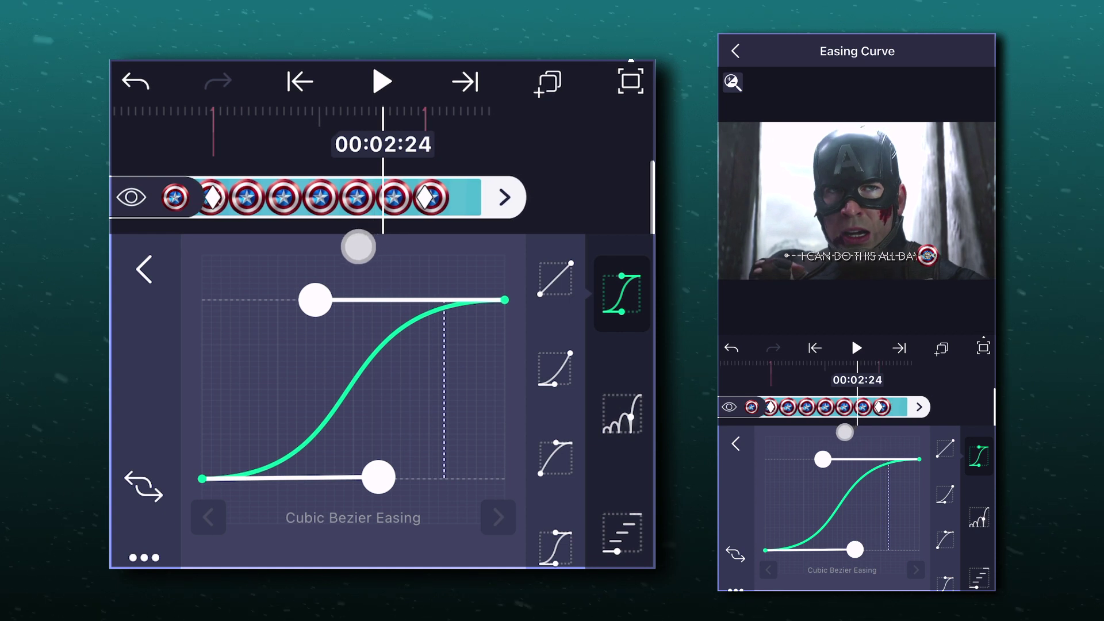
- Keyframe the shield logo shrinking to a tiny size near 00:03:02
left_click(143, 270)
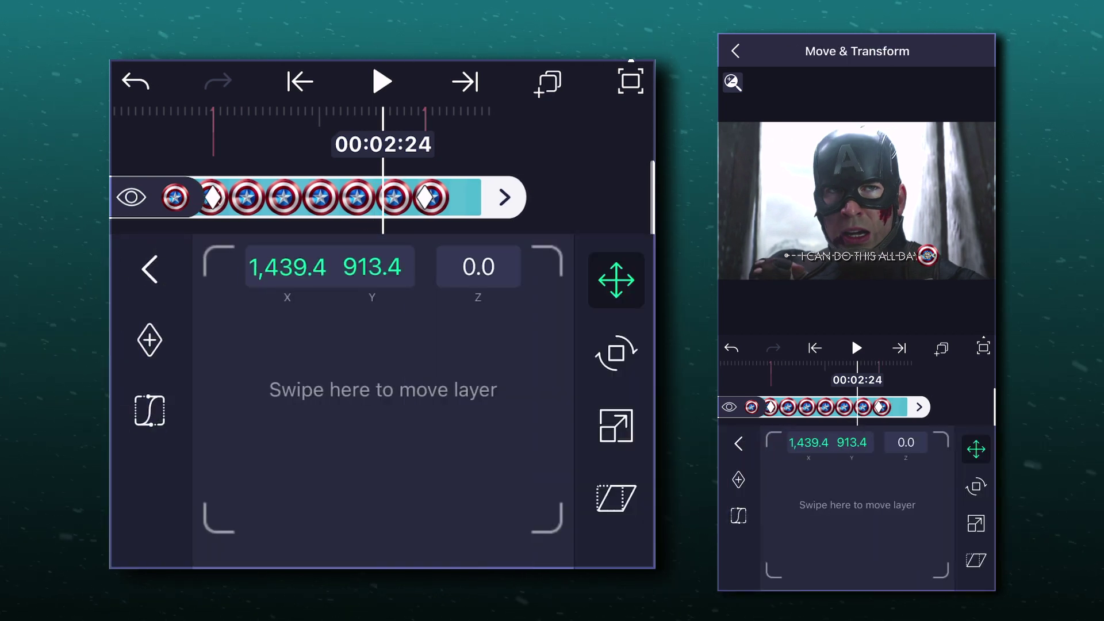
left_click(616, 425)
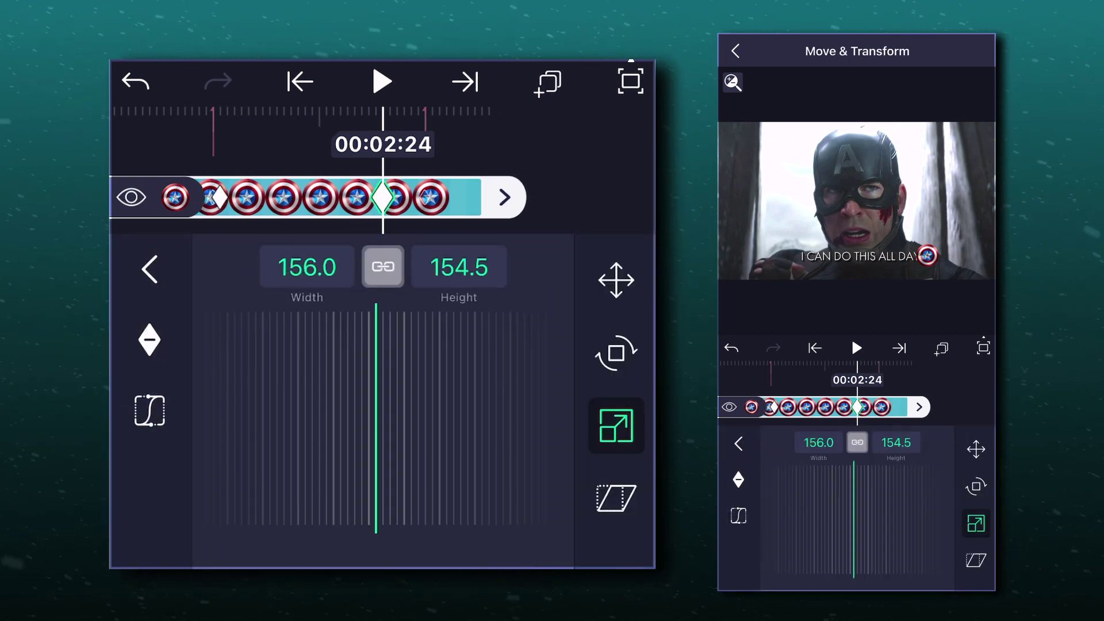
left_click_drag(567, 186, 518, 190)
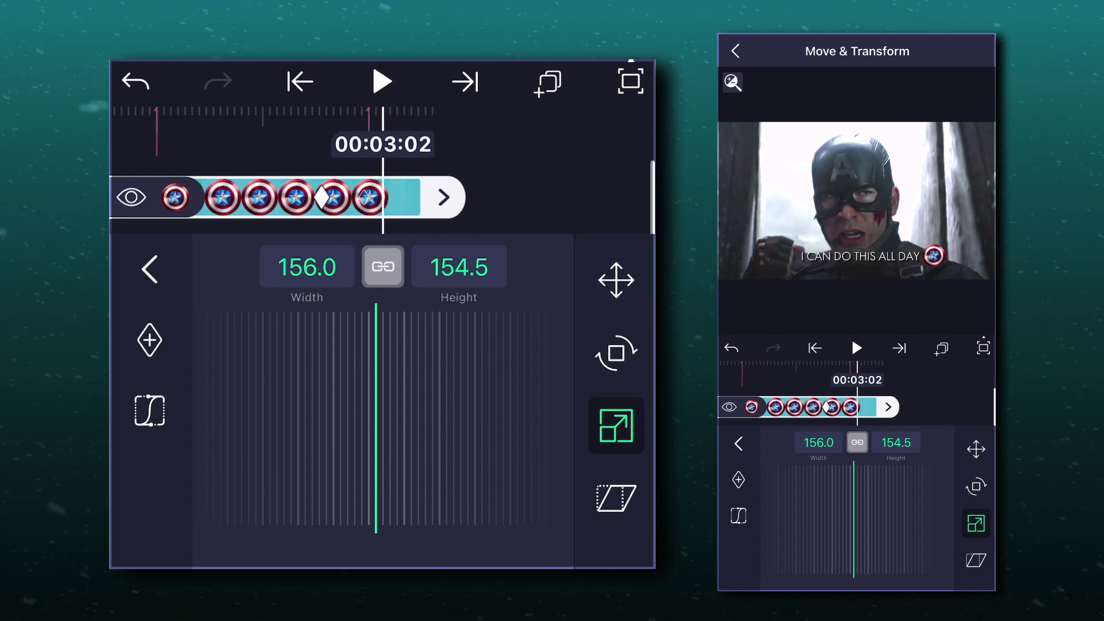
left_click_drag(371, 419, 476, 420)
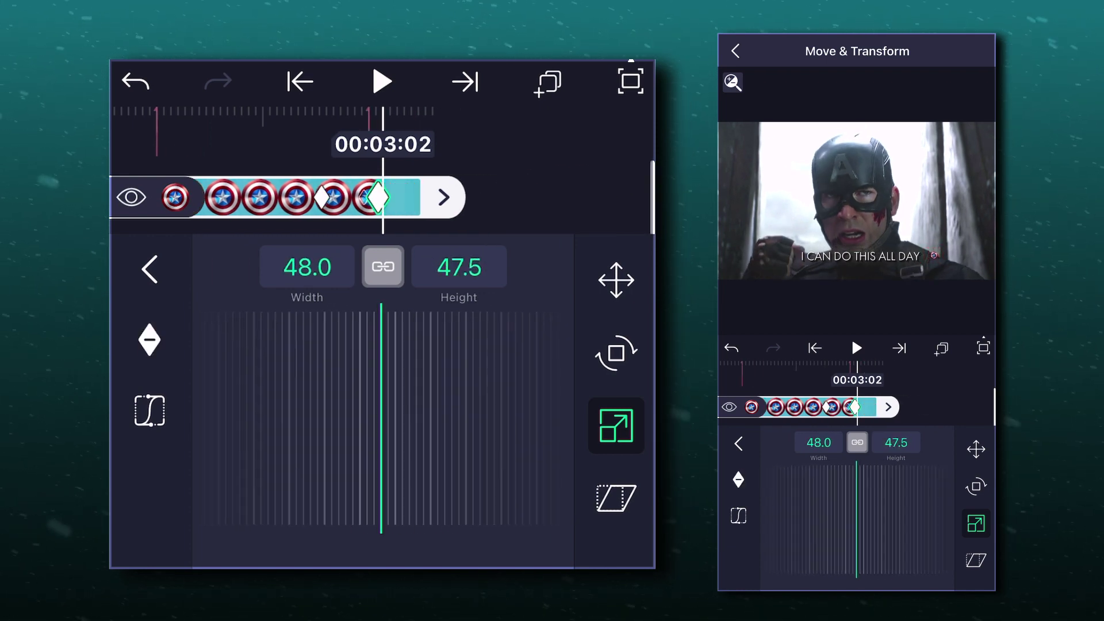
left_click_drag(518, 167, 552, 167)
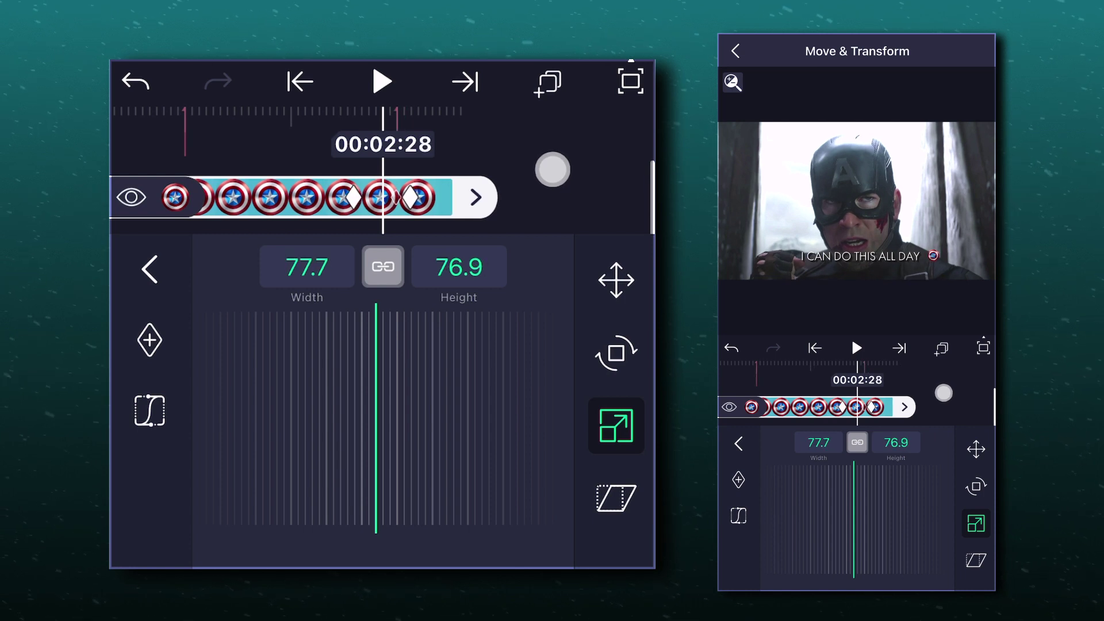
- Give the shrink a steep ease-in curve that accelerates sharply at the end
left_click(150, 410)
left_click_drag(310, 437, 442, 475)
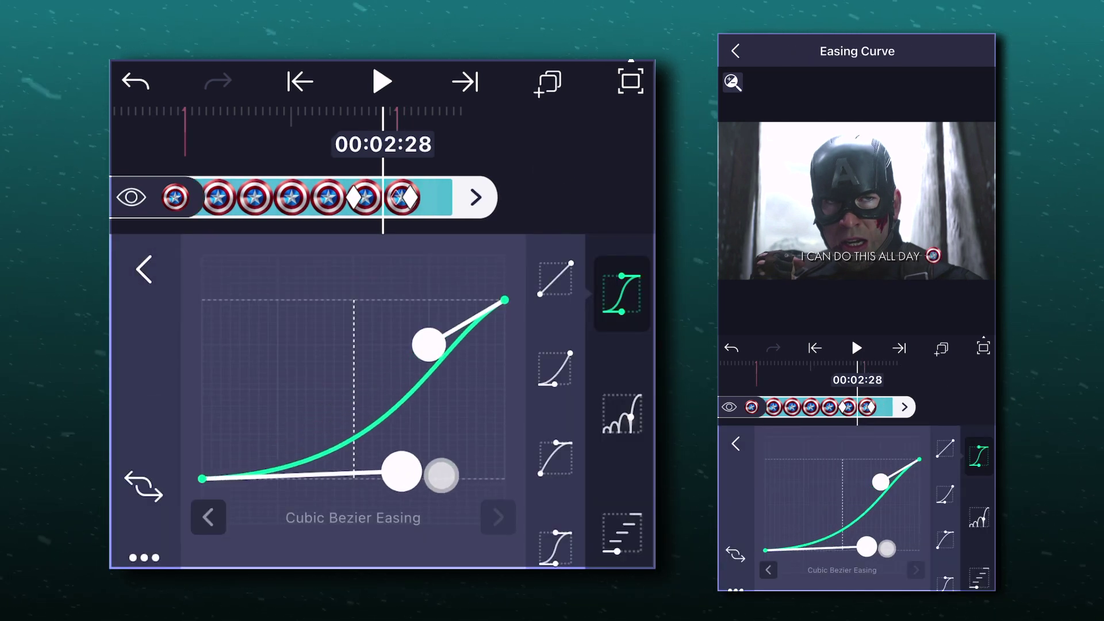
left_click_drag(429, 344, 545, 406)
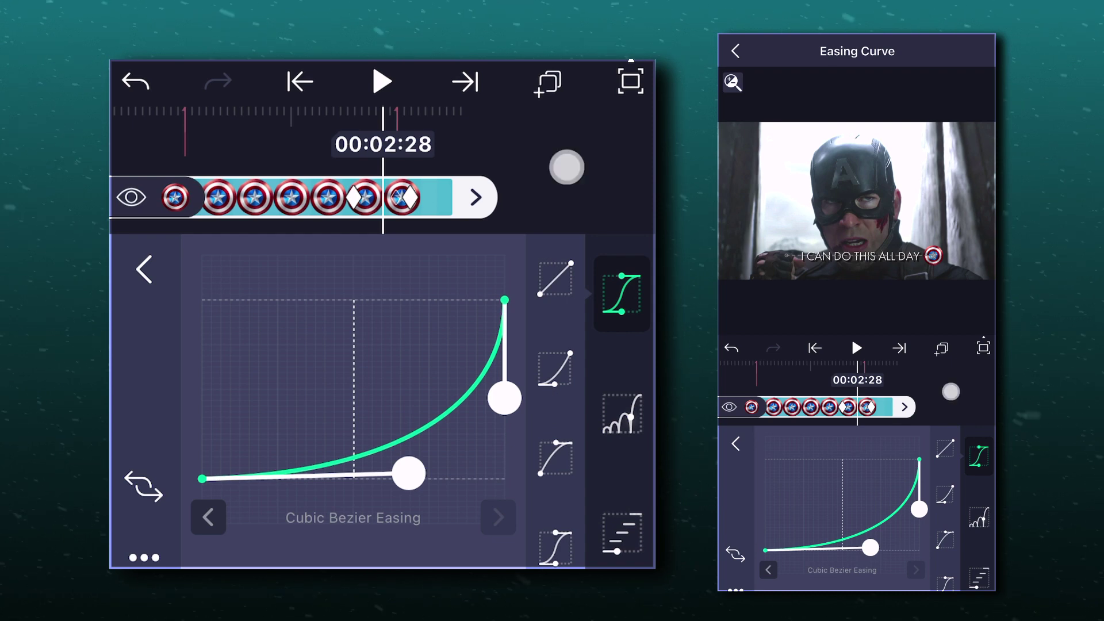
left_click(387, 353)
- Preview the animation, then bring up the shield layer's empty effects list
left_click_drag(387, 353, 388, 389)
left_click(381, 82)
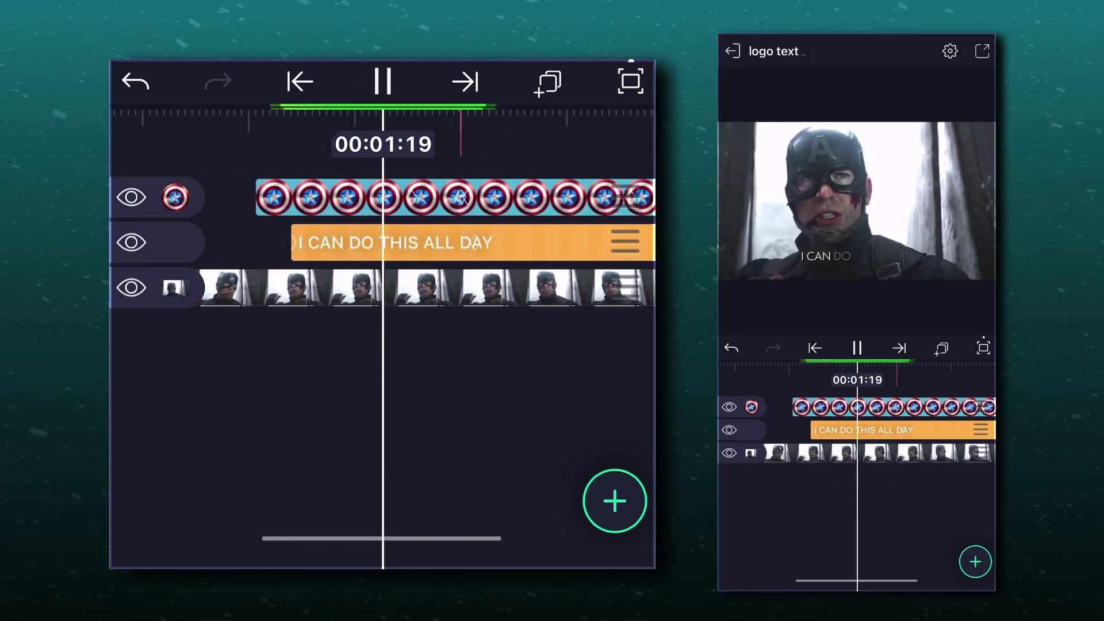
left_click_drag(358, 387, 543, 402)
left_click(482, 192)
left_click(570, 483)
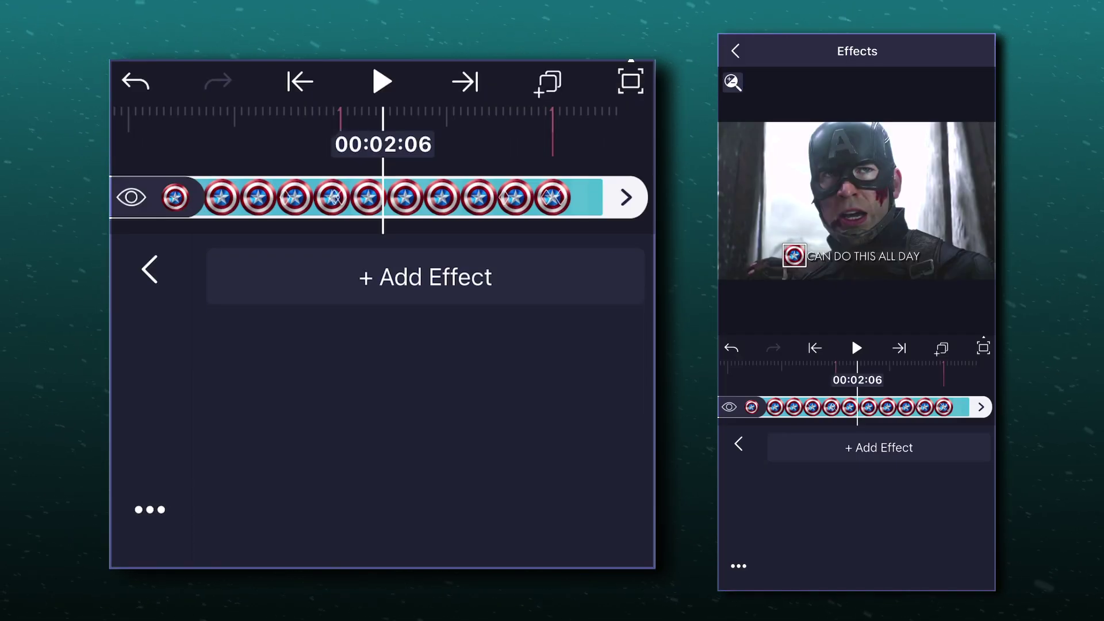
- Add Motion Blur (0.50) to the shield, preview it, then select the caption layer
left_click(365, 438)
left_click(384, 390)
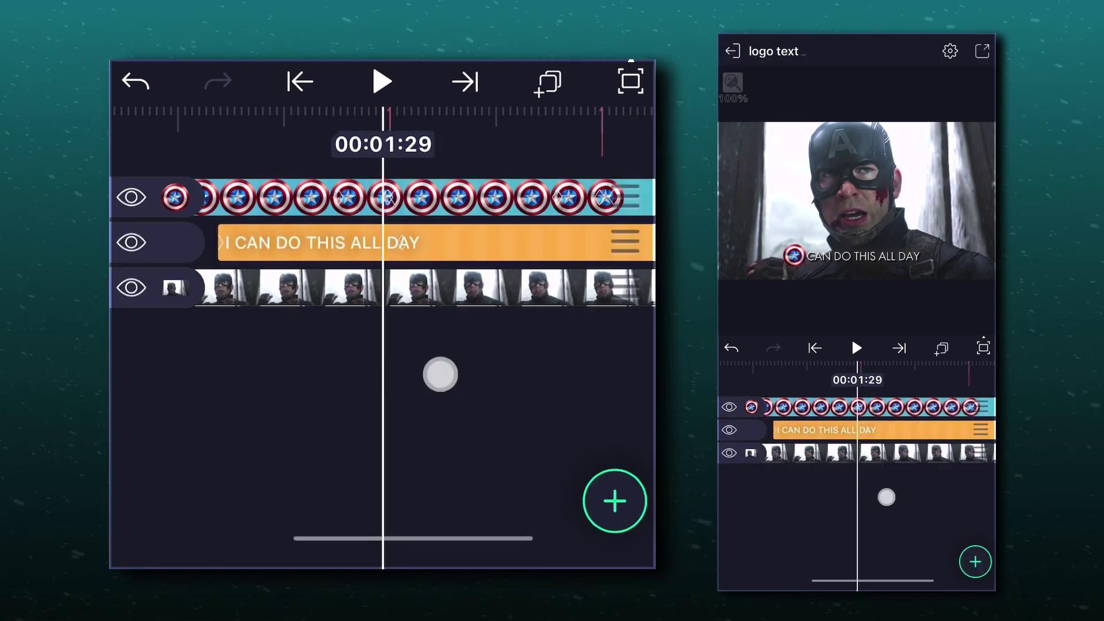
left_click_drag(439, 372, 518, 371)
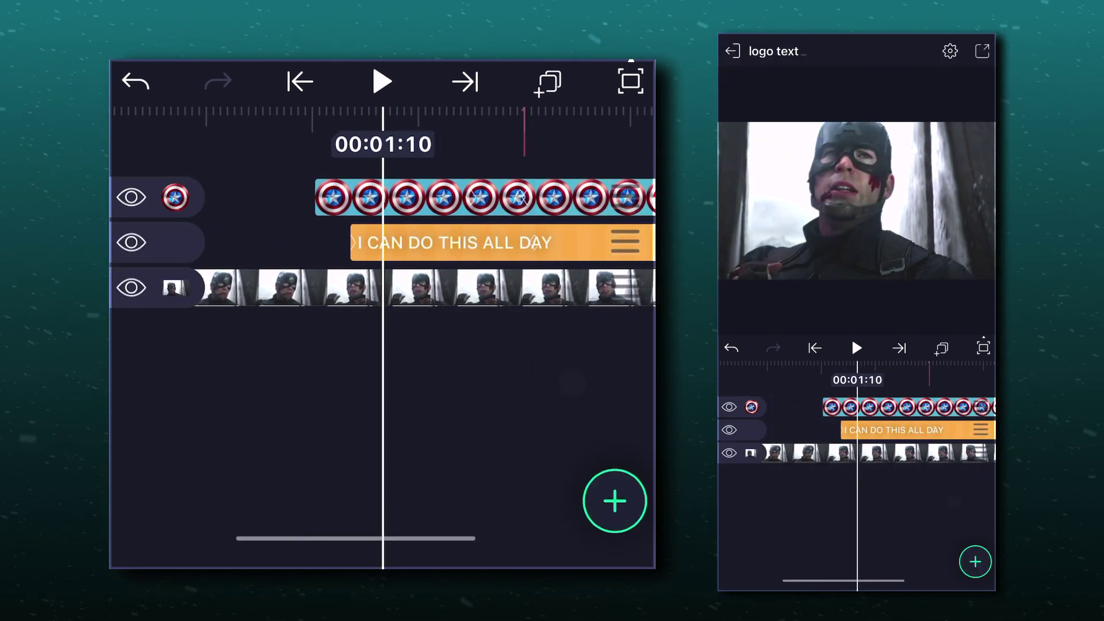
key("space")
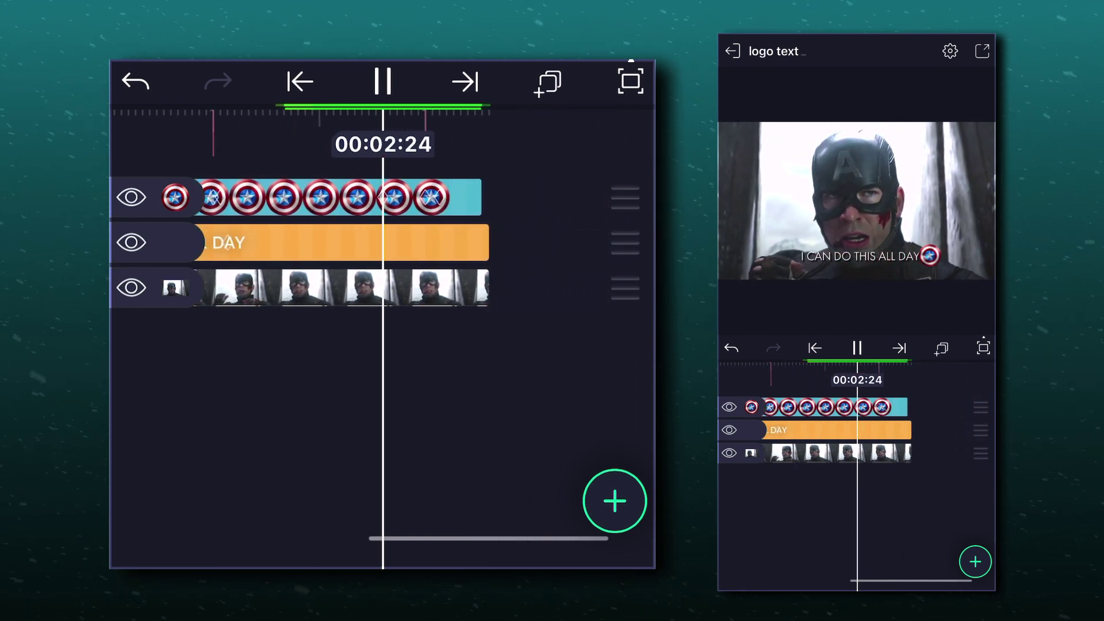
left_click(452, 387)
left_click_drag(452, 387, 372, 411)
left_click(435, 246)
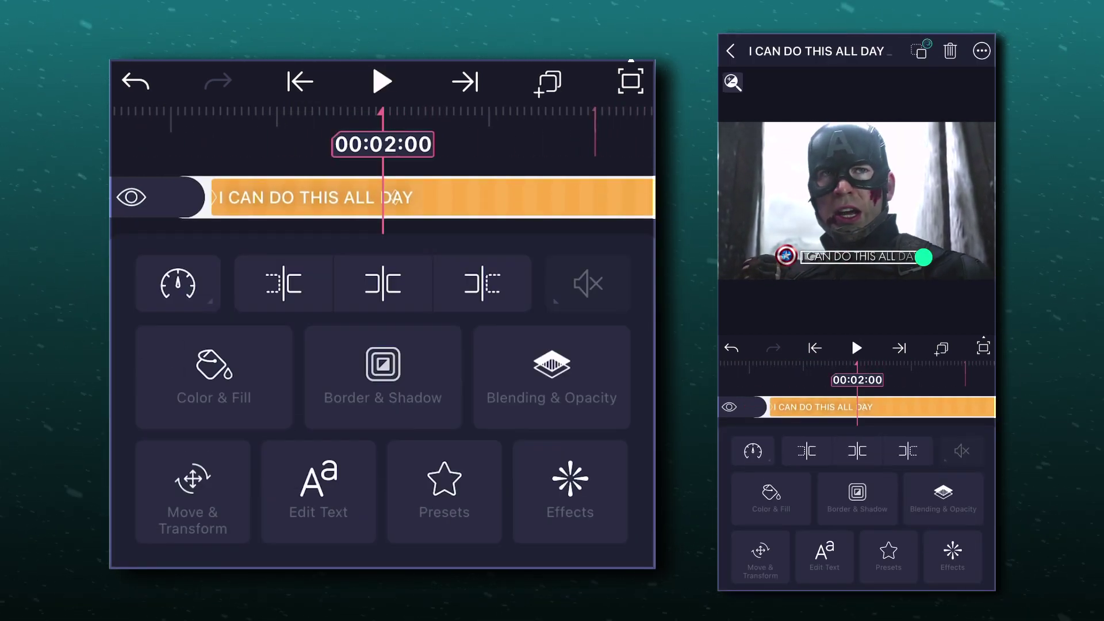
- Add a Wipe effect to the caption and keyframe the wipe around 00:03:00
left_click(569, 492)
left_click(432, 489)
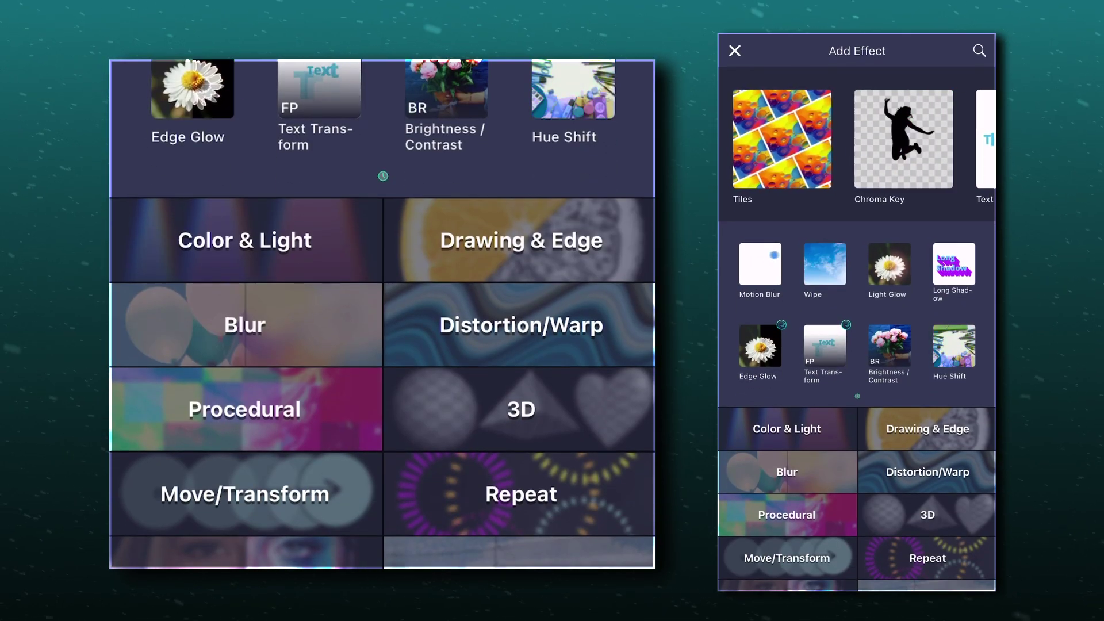
left_click(824, 263)
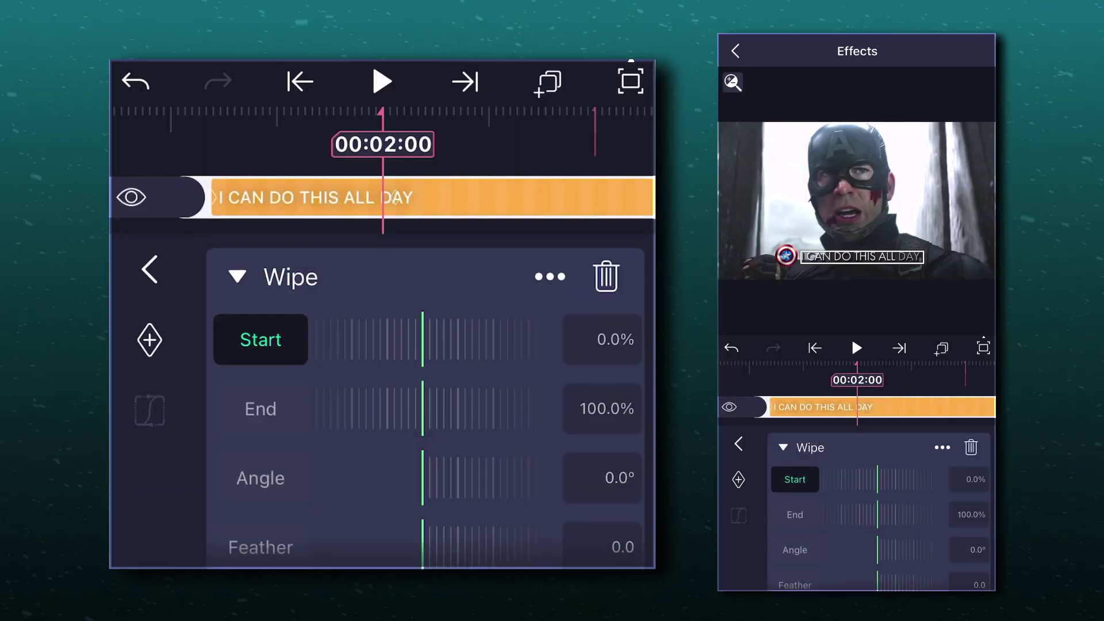
left_click_drag(483, 198, 275, 254)
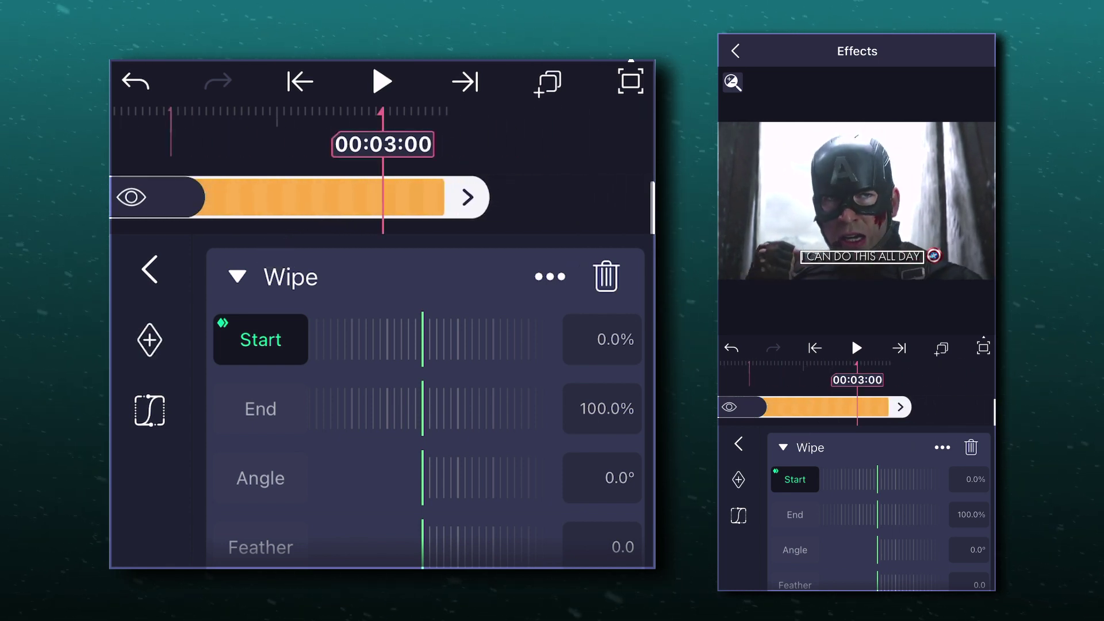
left_click_drag(517, 339, 501, 339)
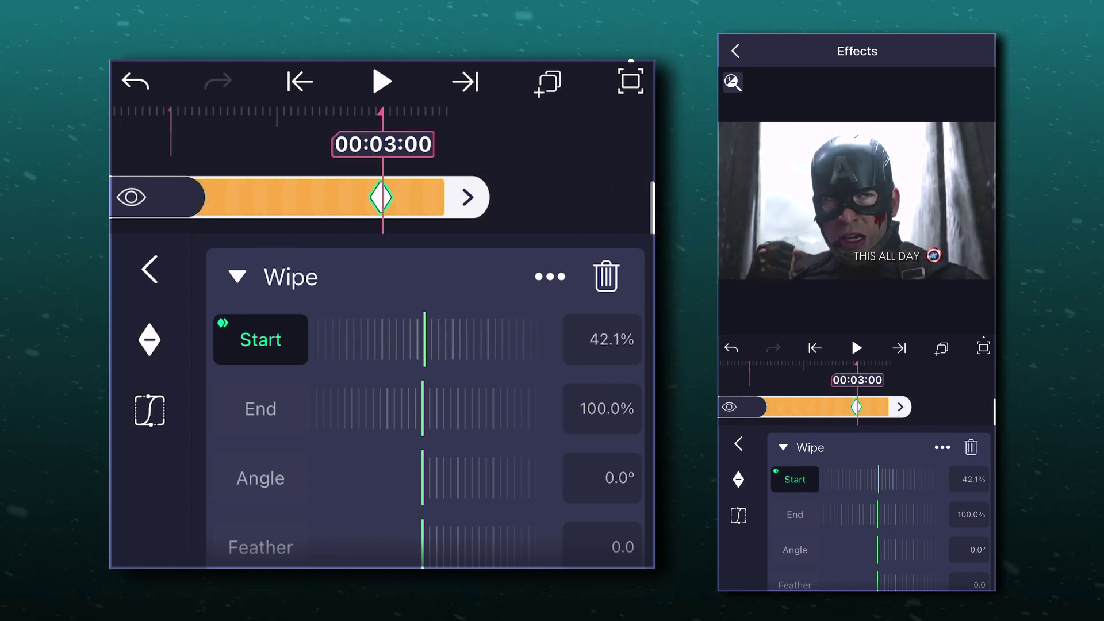
left_click(312, 406)
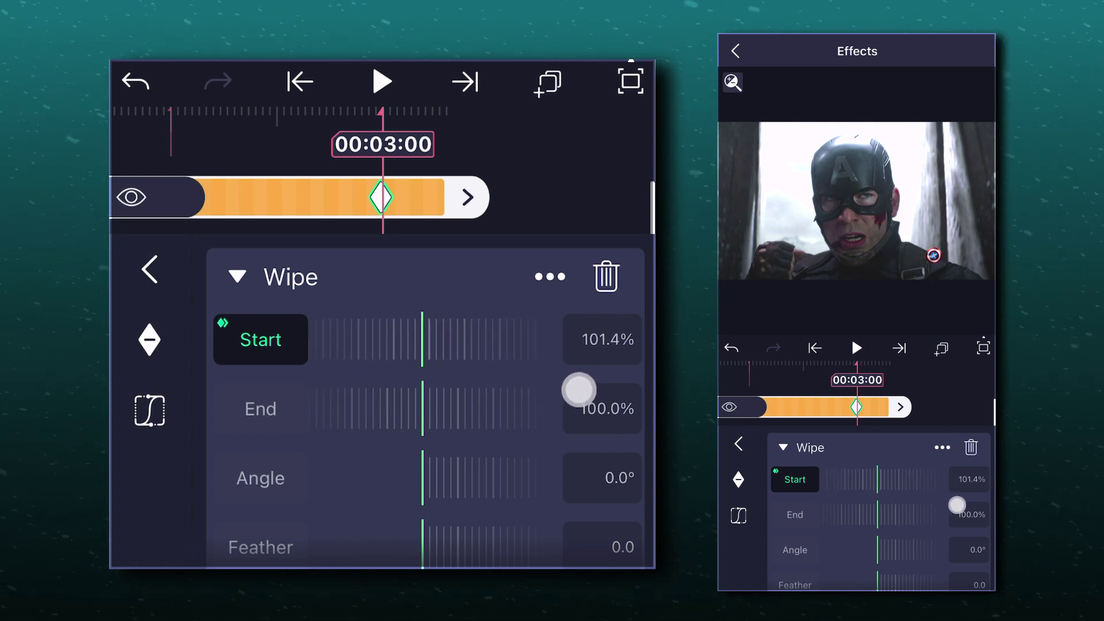
left_click(442, 353)
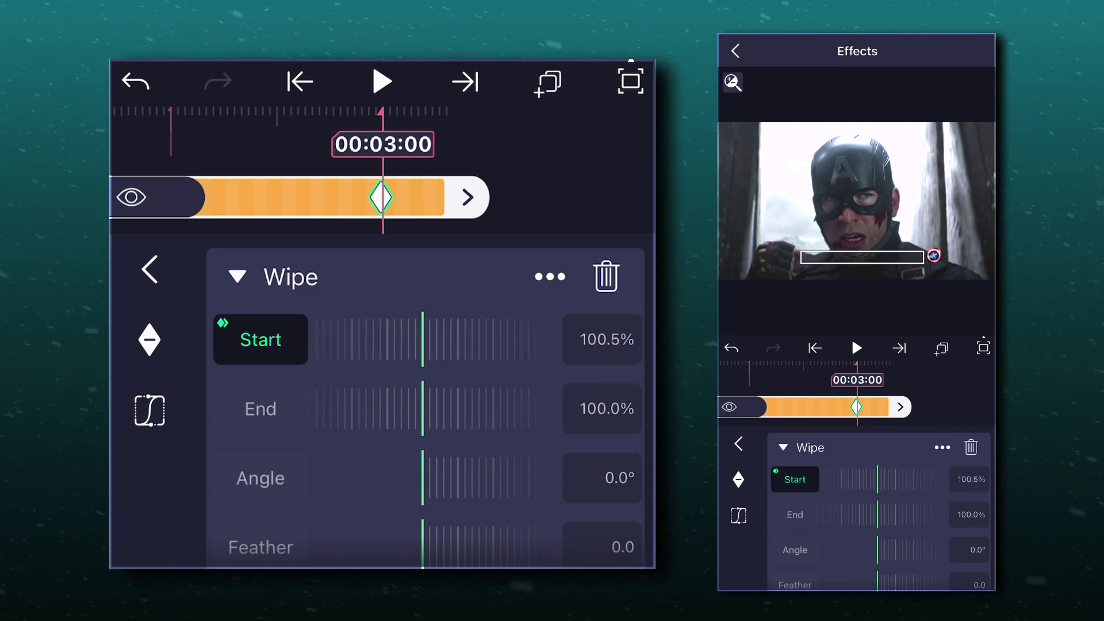
- Apply the ease-in-out preset to the wipe and play to preview it
left_click_drag(487, 150, 595, 158)
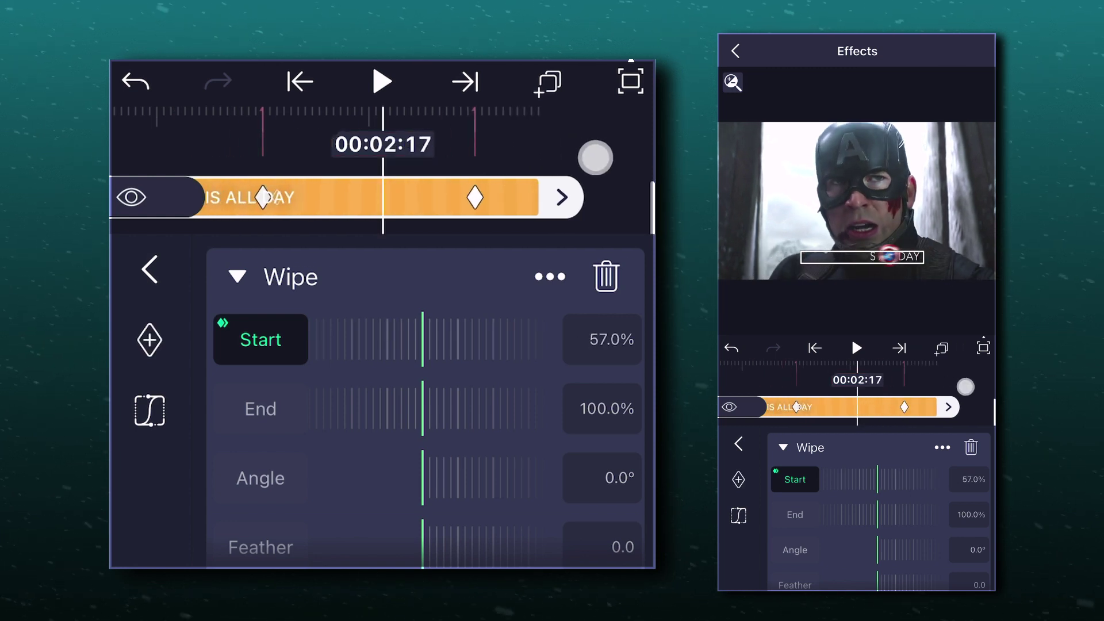
left_click(150, 412)
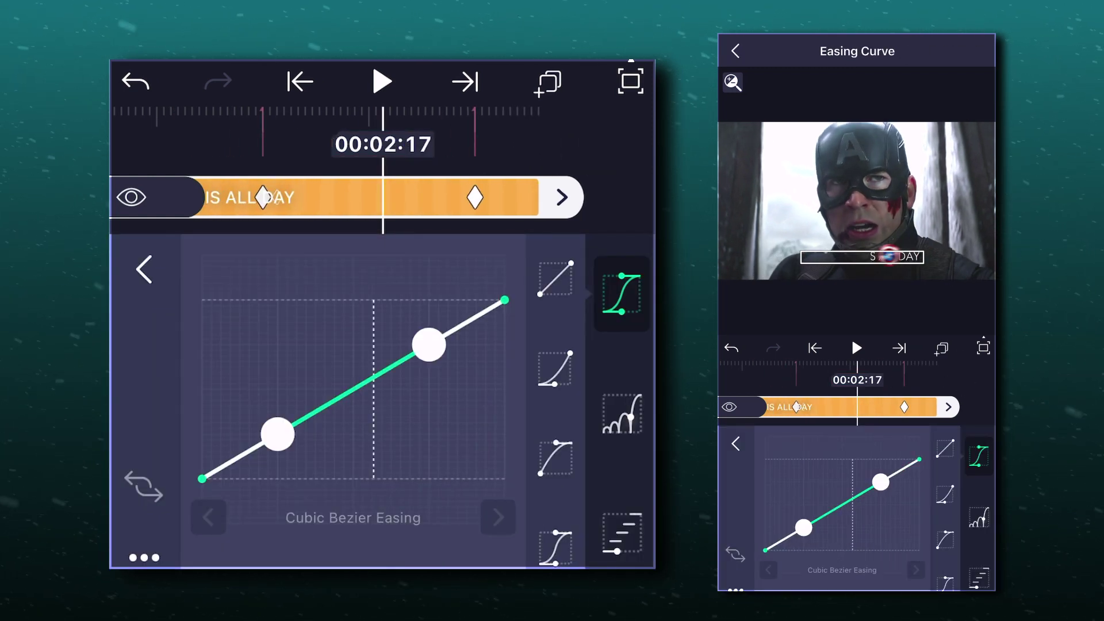
left_click(143, 557)
left_click(222, 363)
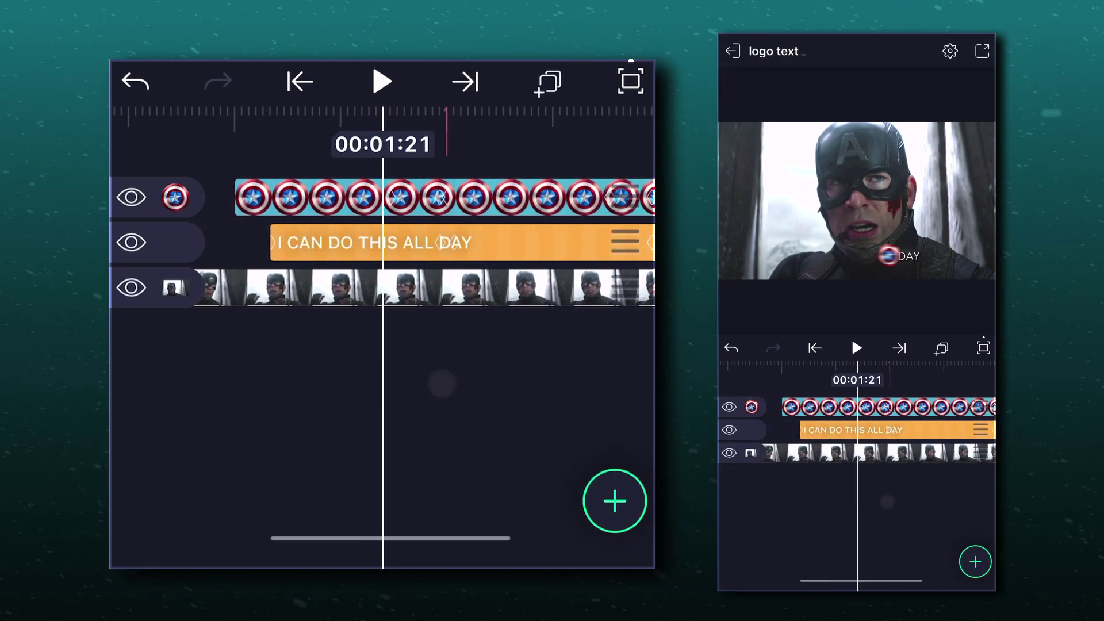
left_click_drag(297, 378, 443, 377)
left_click(380, 93)
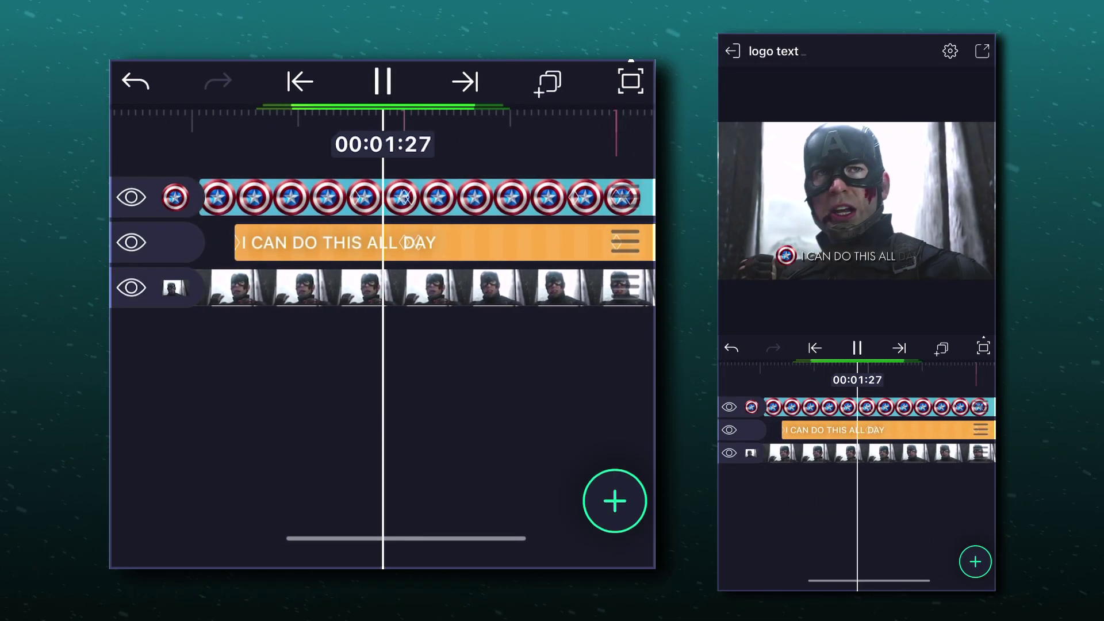
- Select both the shield logo and 'I CAN DO THIS ALL DAY' layers and group them
mouse_move(382, 406)
left_mouse_down()
mouse_move(535, 406)
mouse_move(424, 407)
mouse_move(348, 428)
mouse_move(193, 440)
mouse_move(295, 433)
left_mouse_up()
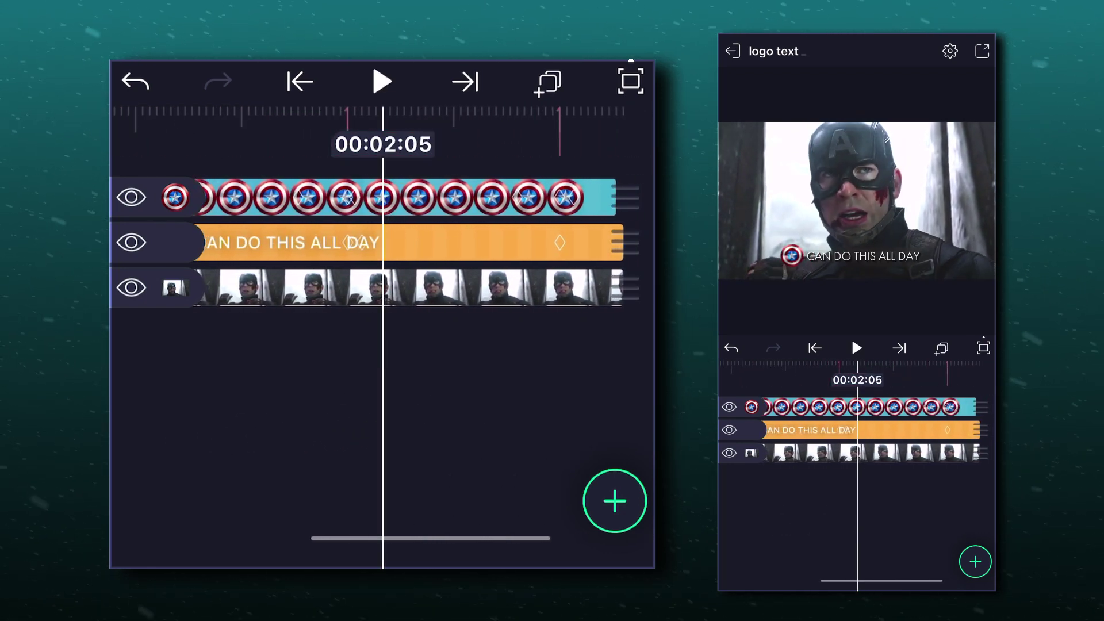
left_click(182, 196)
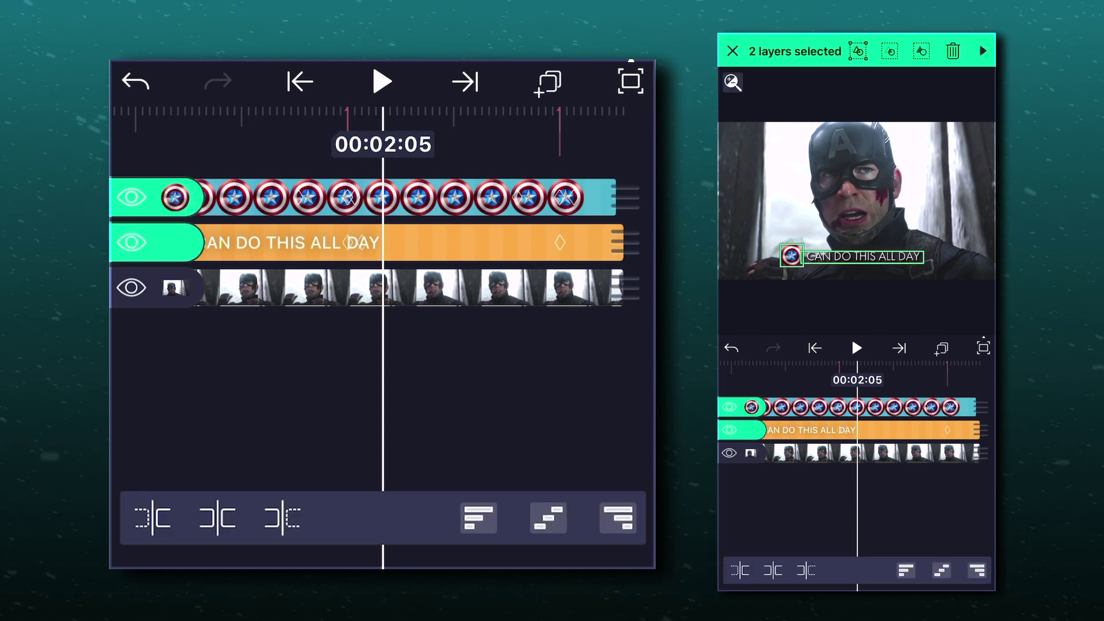
left_click(859, 50)
mouse_move(354, 374)
left_mouse_down()
mouse_move(450, 371)
mouse_move(519, 388)
left_mouse_up()
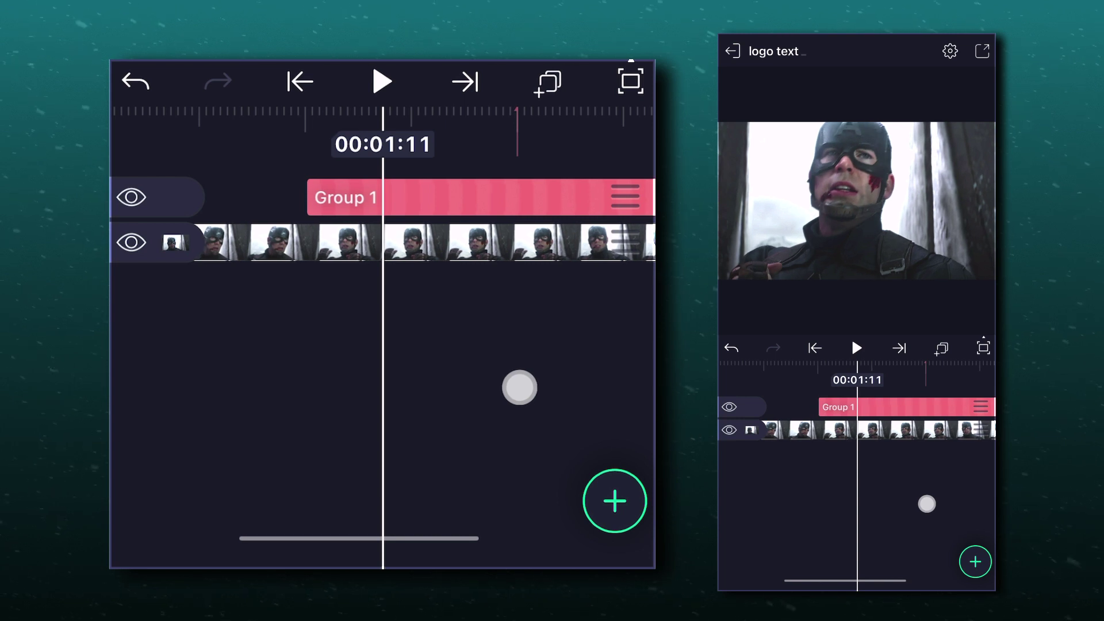
- Keyframe Group 1's scale from 1139.7 × 154.5 up to 1236.0 × 167.5
left_click(475, 198)
left_click(188, 487)
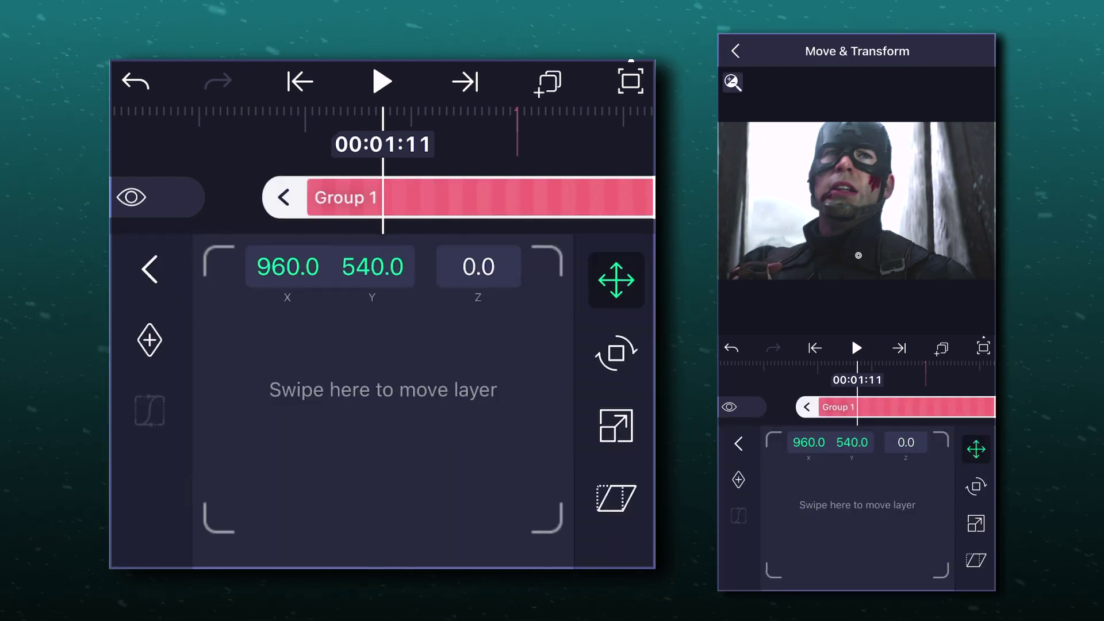
left_click(616, 427)
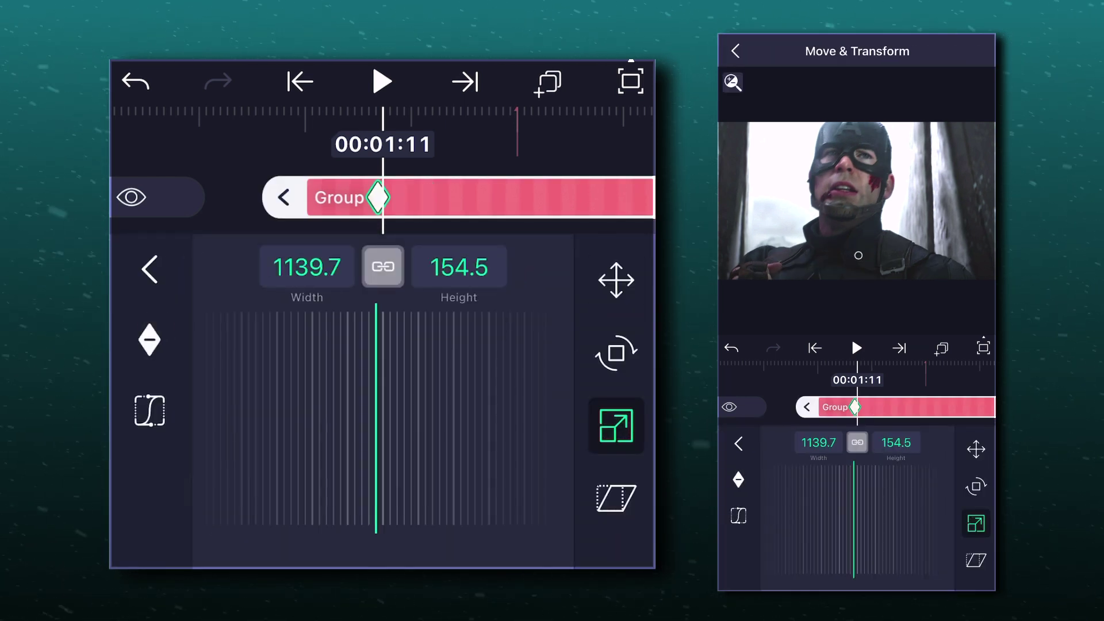
left_click_drag(535, 198, 254, 263)
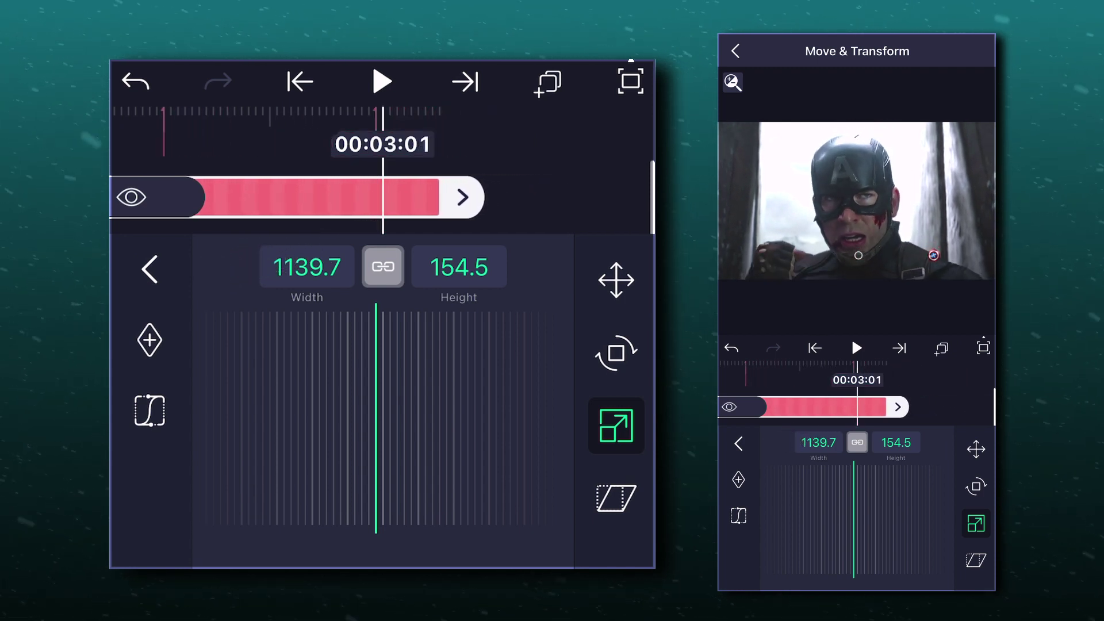
left_click_drag(401, 412, 369, 411)
left_click_drag(464, 395, 415, 409)
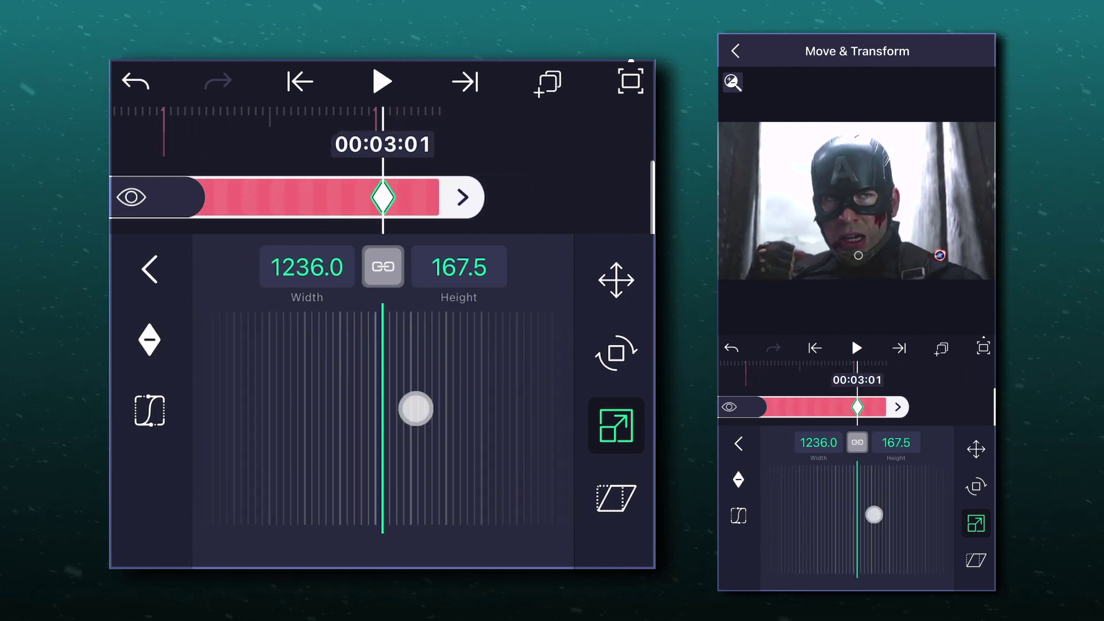
left_click_drag(345, 159, 477, 159)
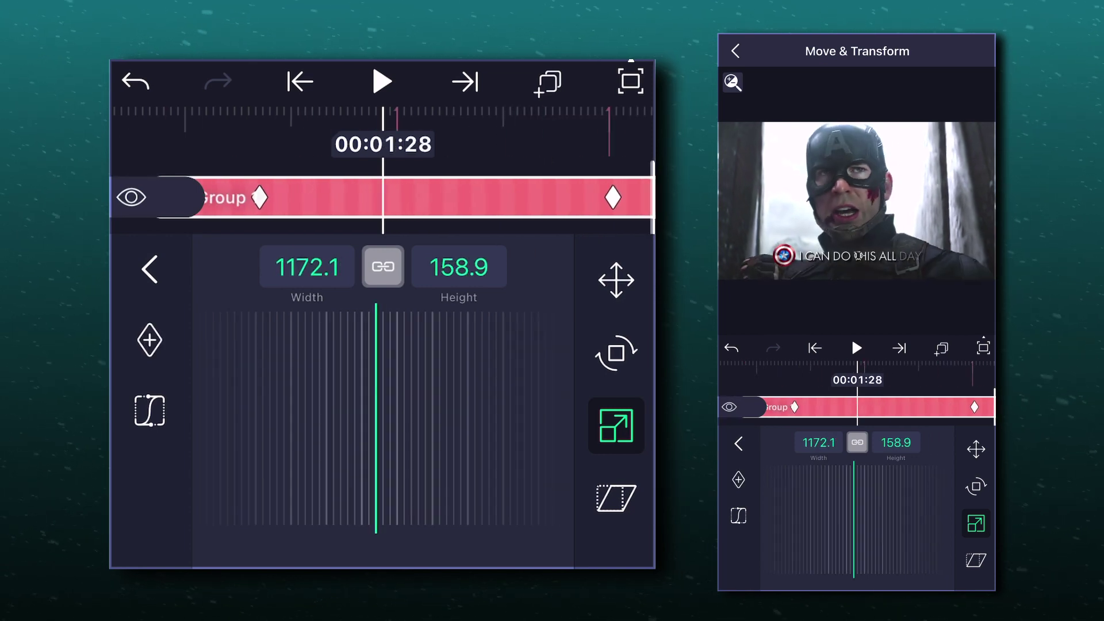
left_click(149, 269)
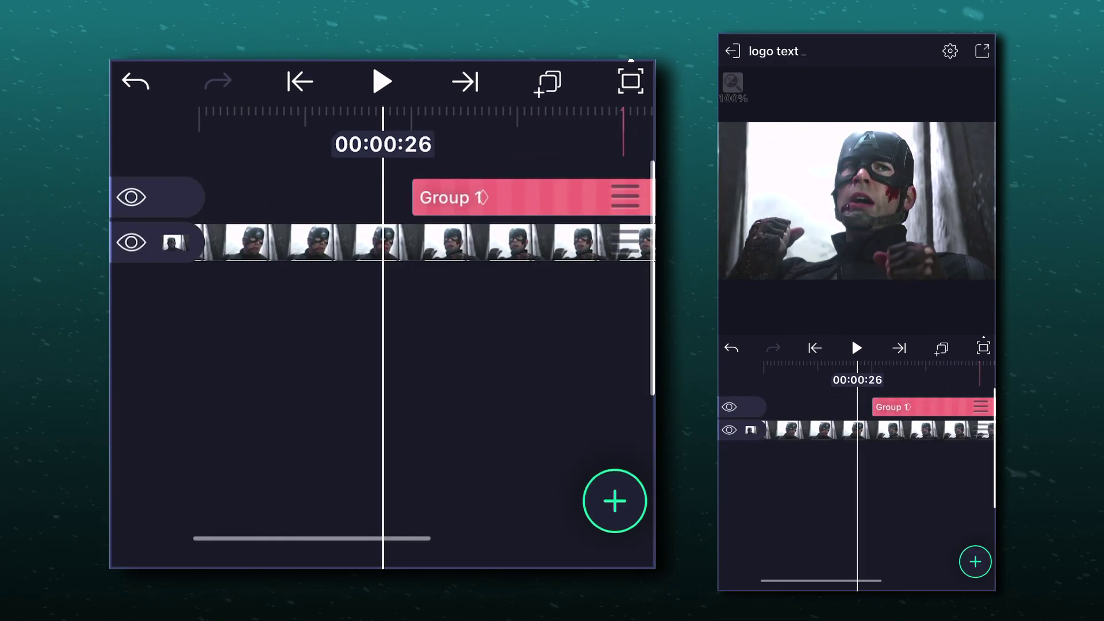
key("space")
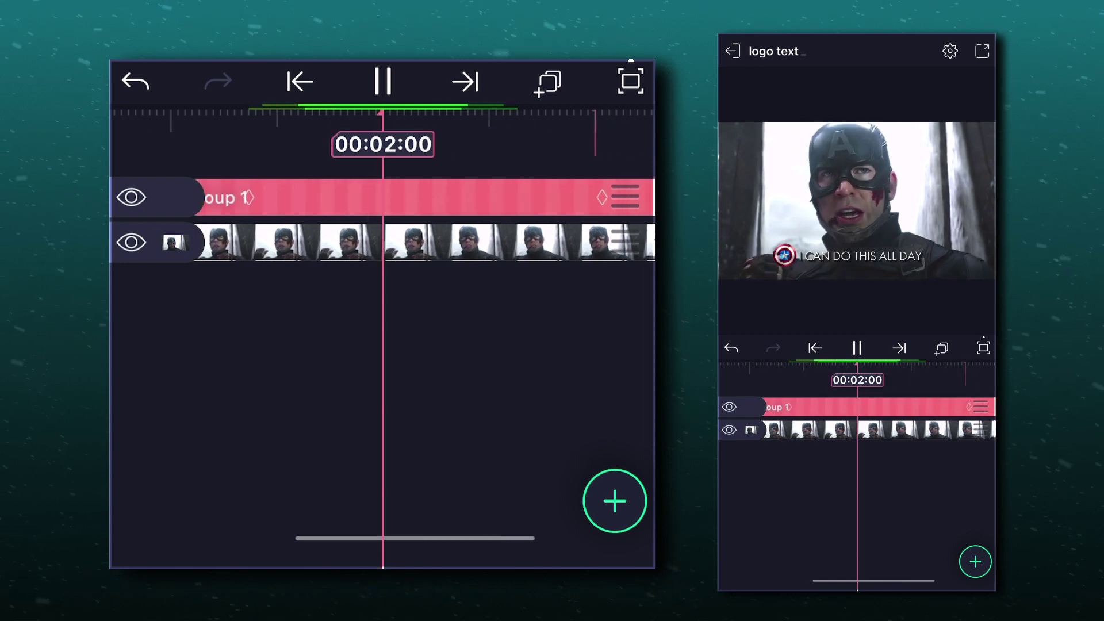
left_click_drag(363, 345, 481, 345)
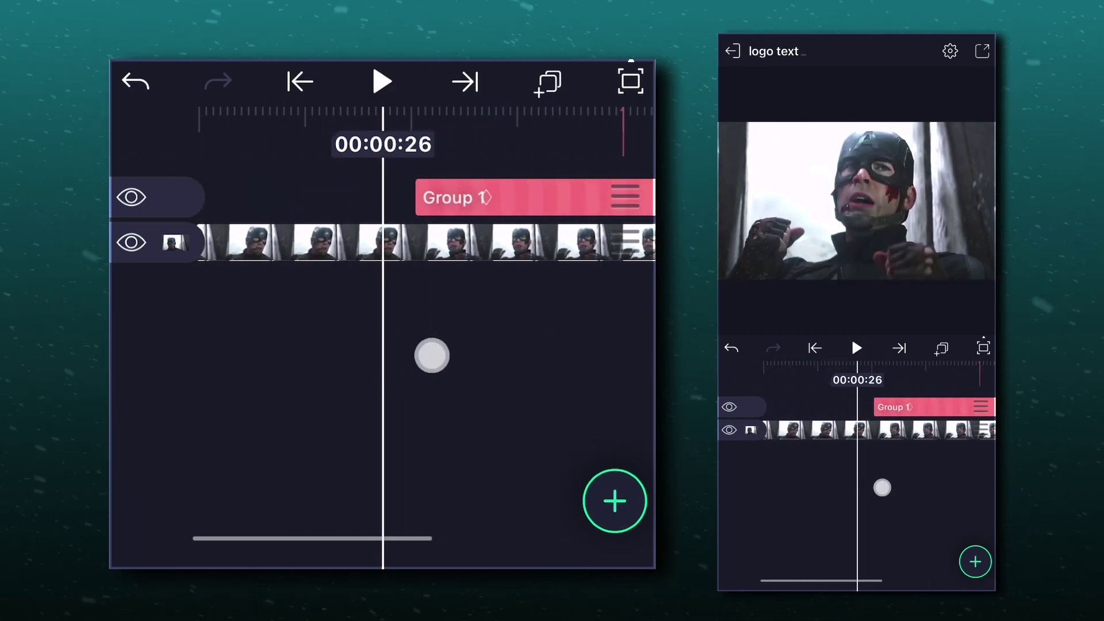
left_click(382, 81)
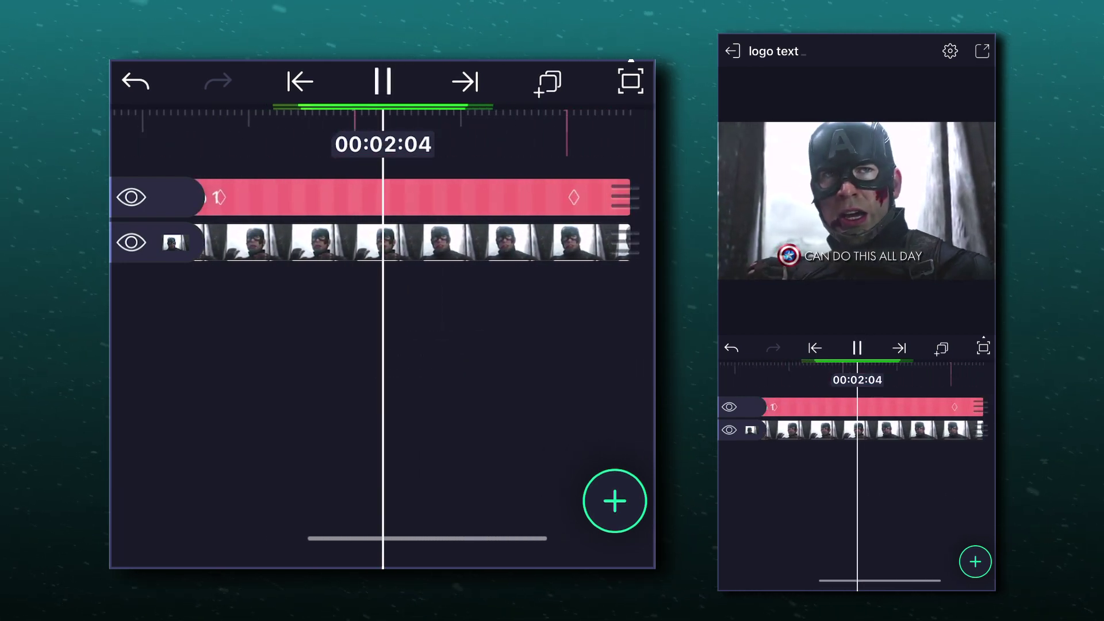
mouse_move(483, 337)
left_mouse_down()
mouse_move(400, 353)
mouse_move(412, 353)
left_mouse_up()
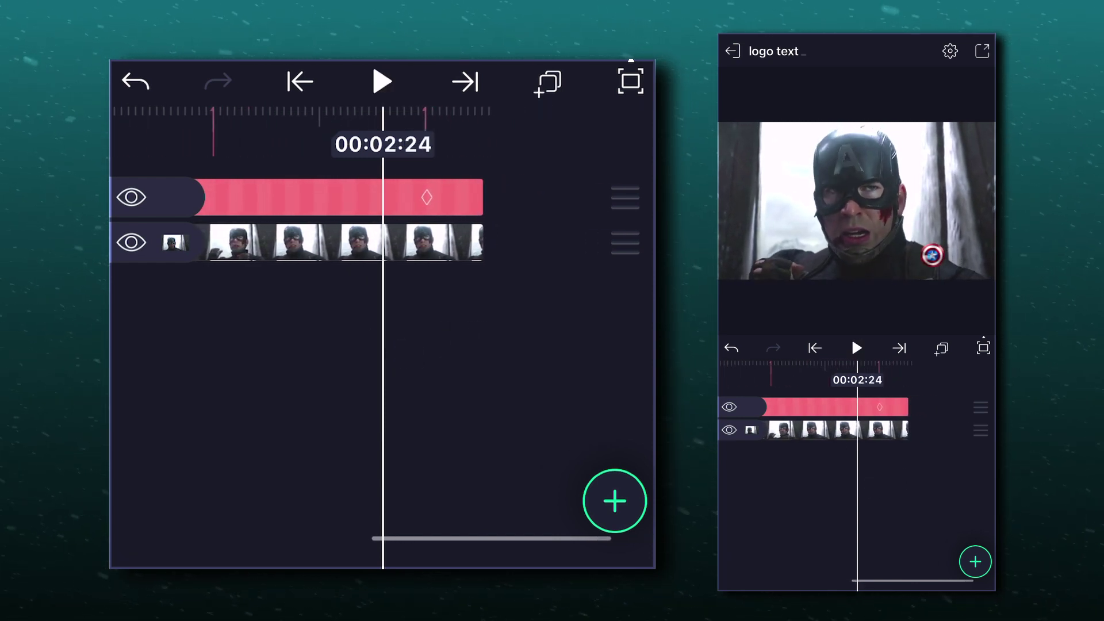
left_click(423, 197)
- Keyframe Group 1's opacity from 100% to 0% near the clip's end, then play it back
left_click(565, 372)
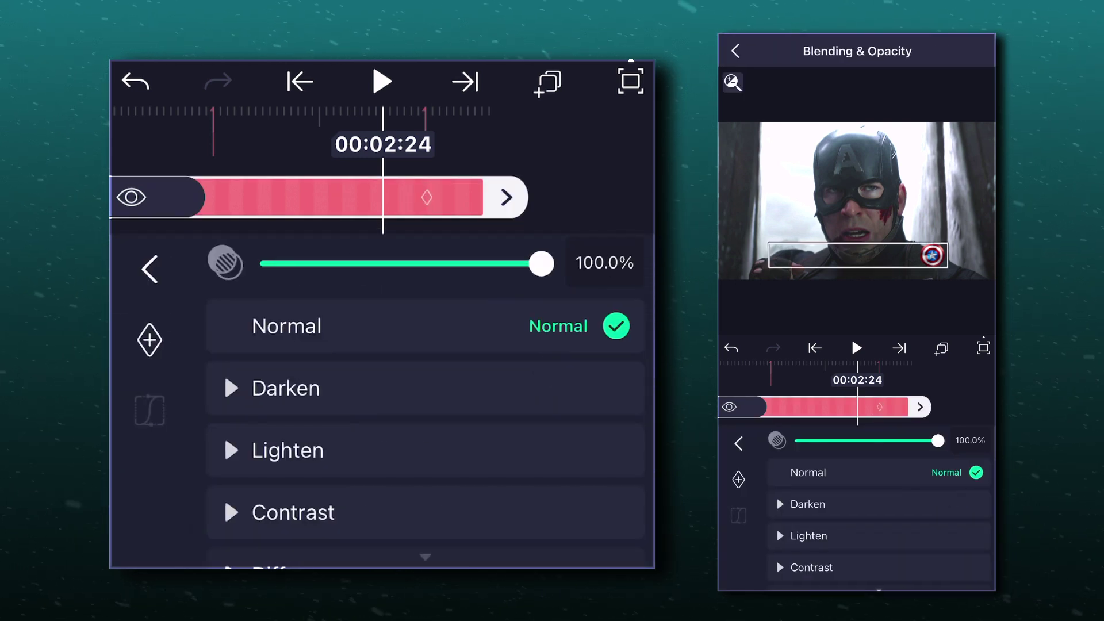
left_click(150, 339)
left_click_drag(581, 187, 513, 193)
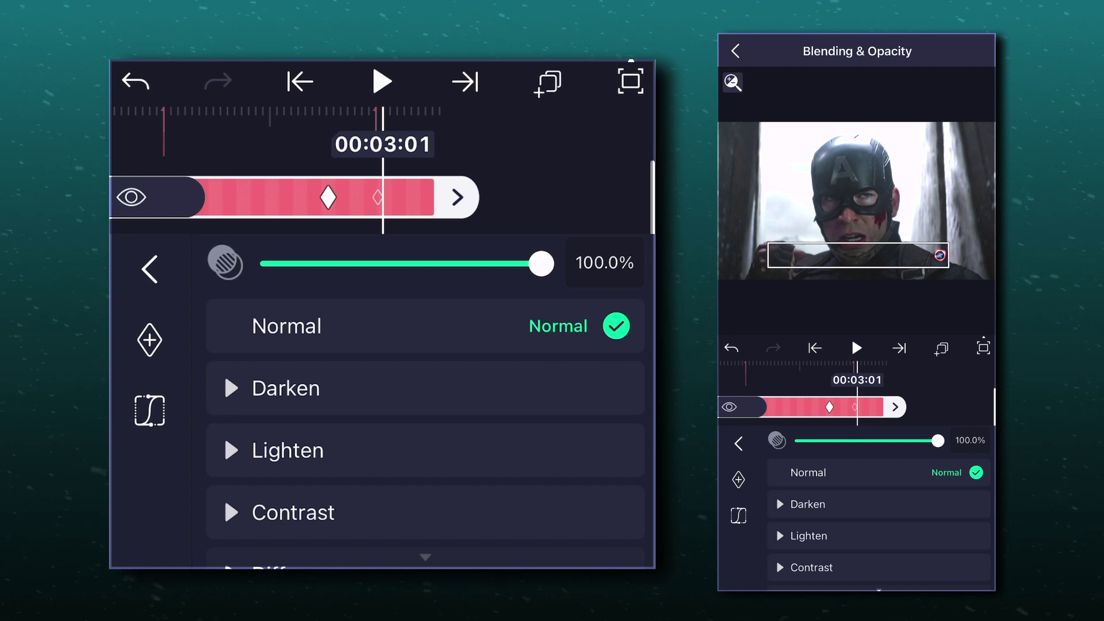
left_click_drag(541, 263, 229, 348)
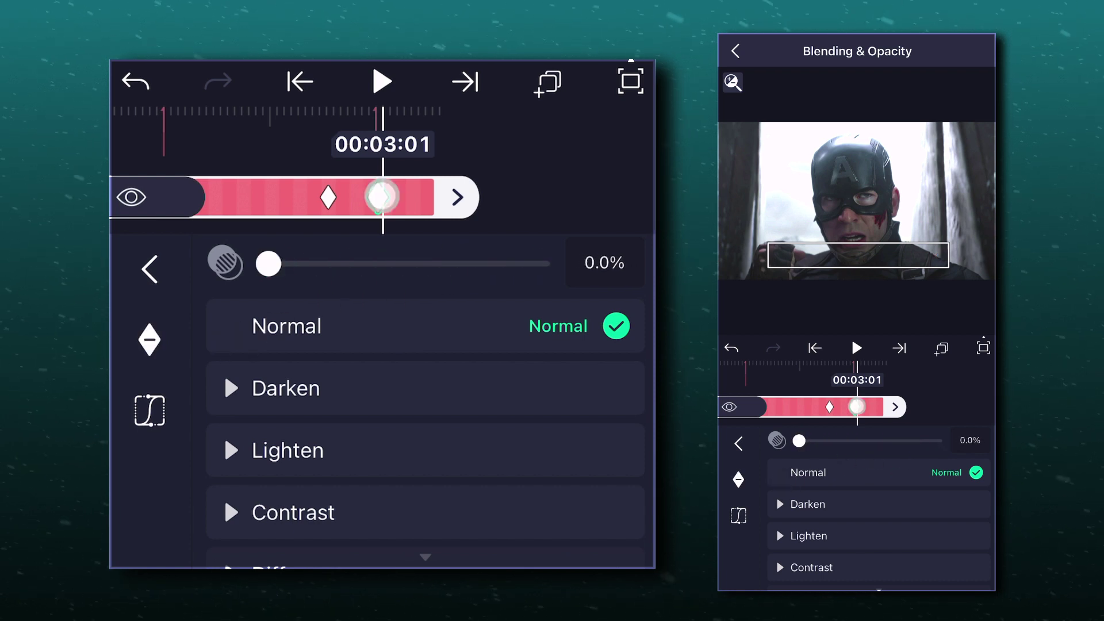
left_click_drag(380, 197, 393, 204)
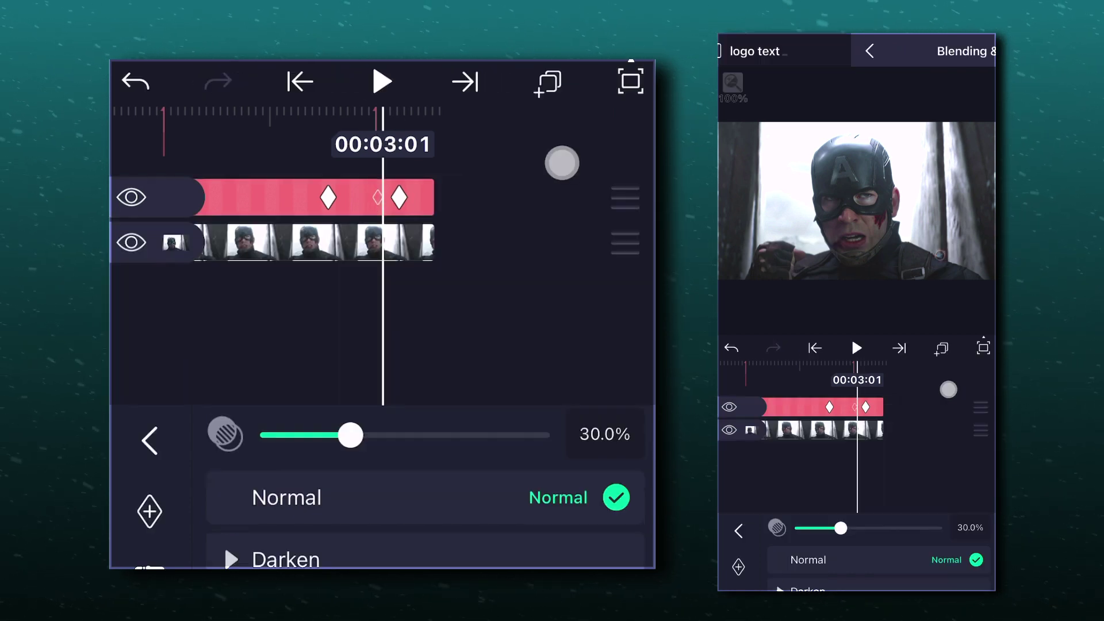
left_click(471, 365)
left_click_drag(382, 355, 532, 356)
left_click(382, 82)
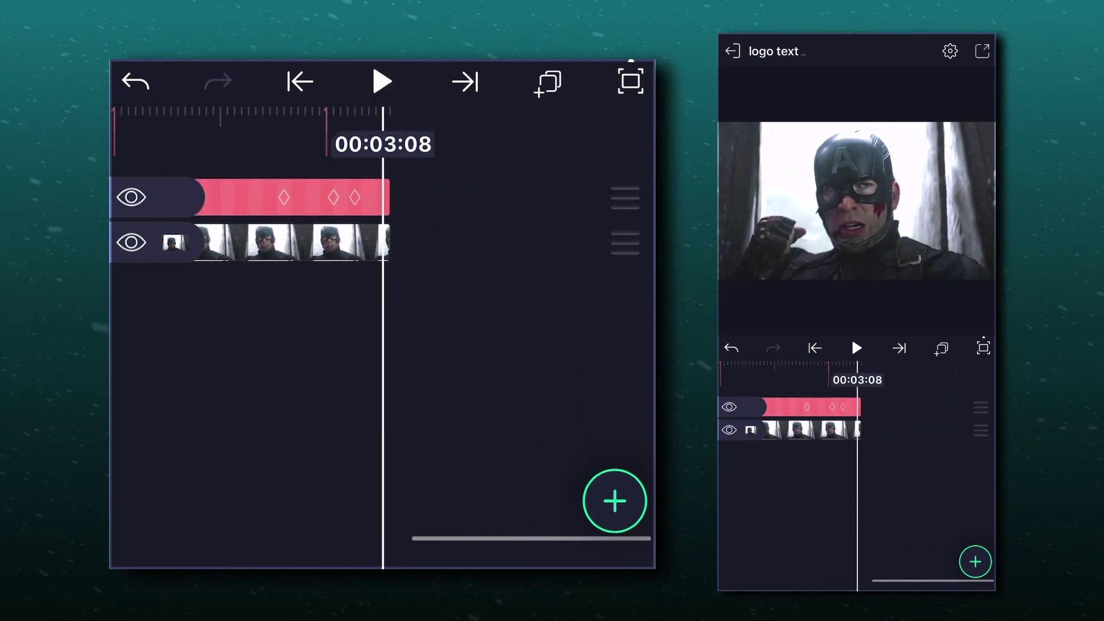
left_click_drag(259, 377, 439, 377)
left_click(384, 82)
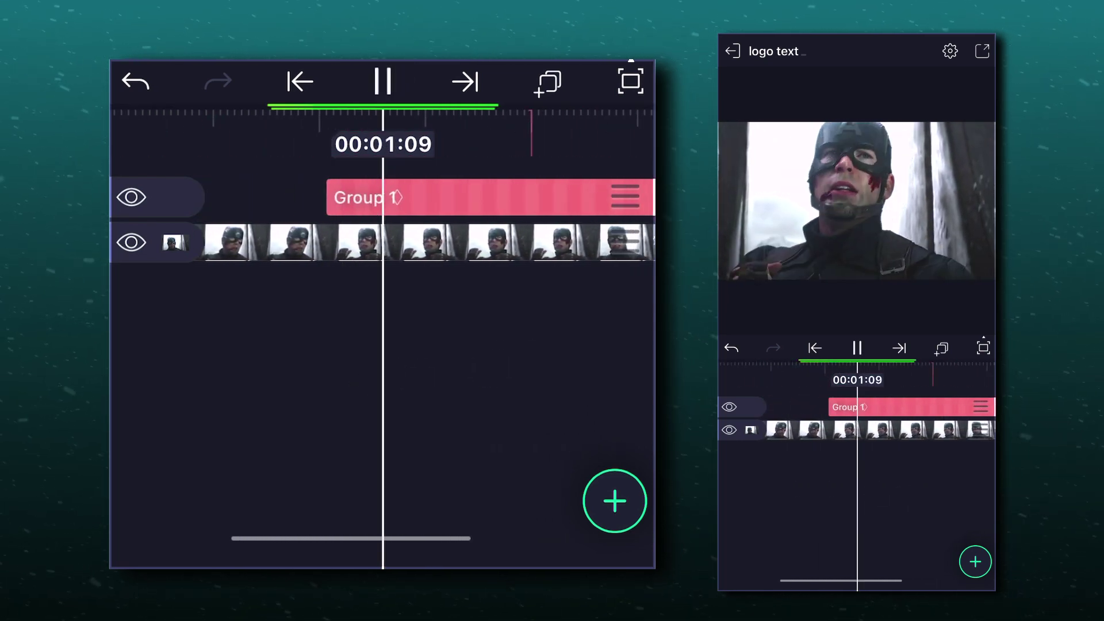